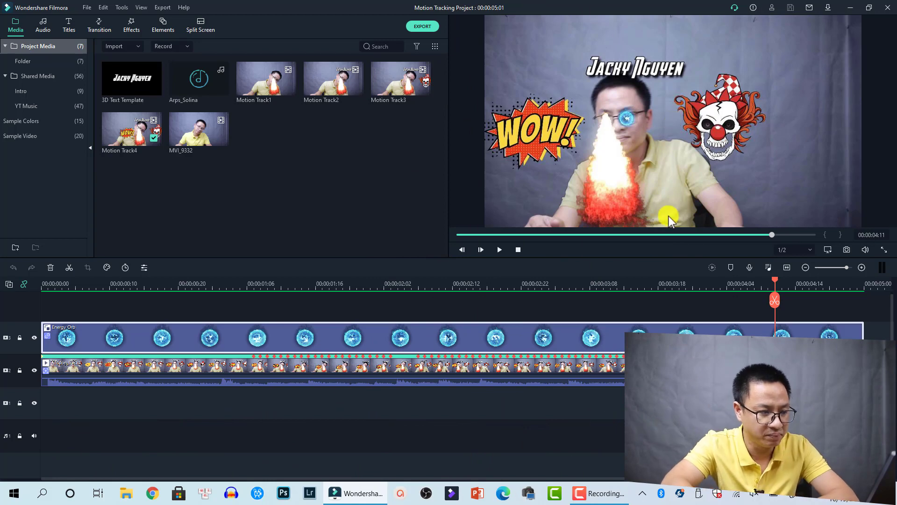
# - Replace the old example clips with MVI_9332, keeping the 1920 x 1080 24fps project settings
pyautogui.click(461, 367)
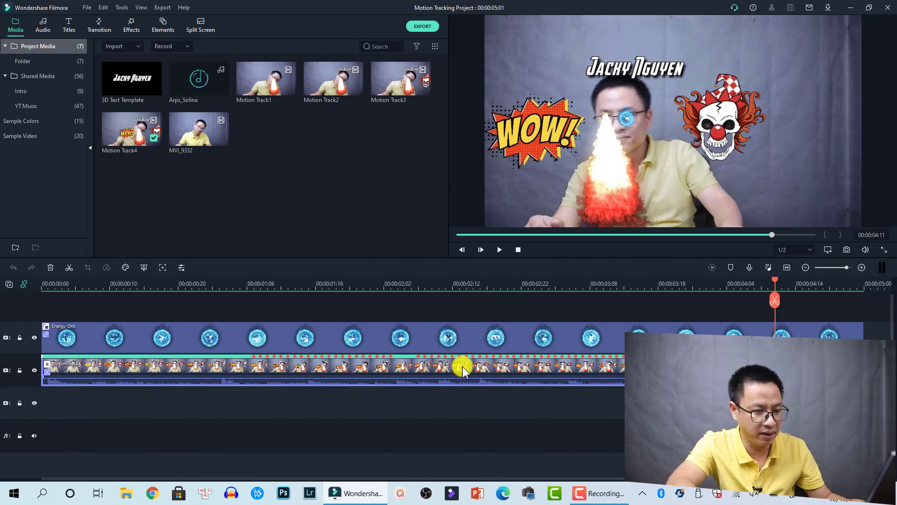
pyautogui.press('Delete')
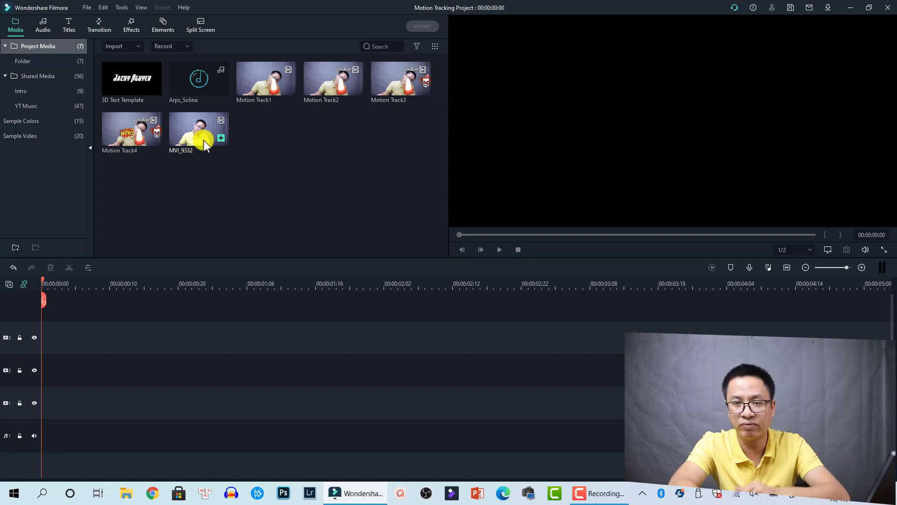
pyautogui.moveTo(198, 139); pyautogui.dragTo(42, 348)
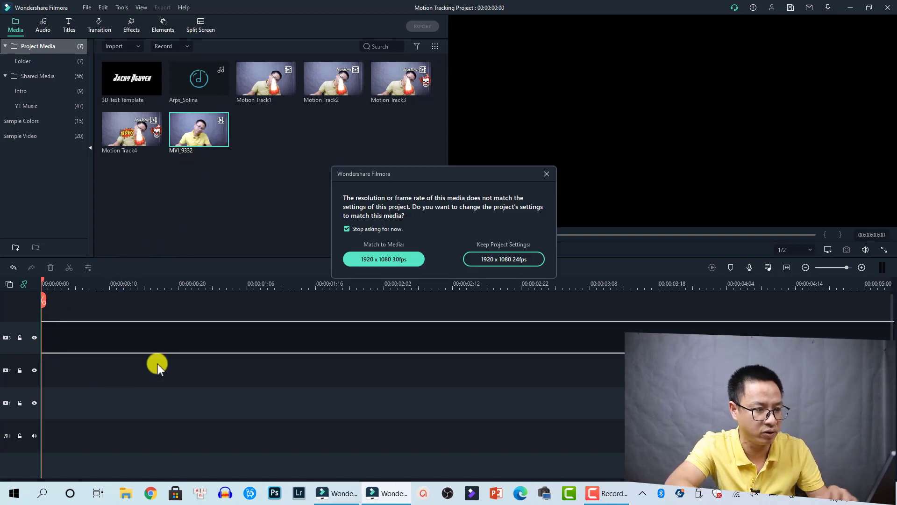
pyautogui.click(495, 261)
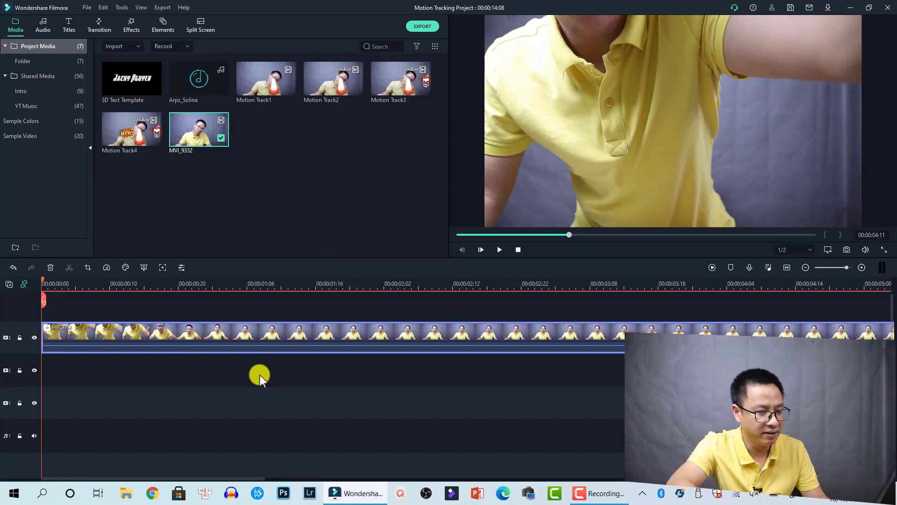
pyautogui.press('space')
pyautogui.press('space')
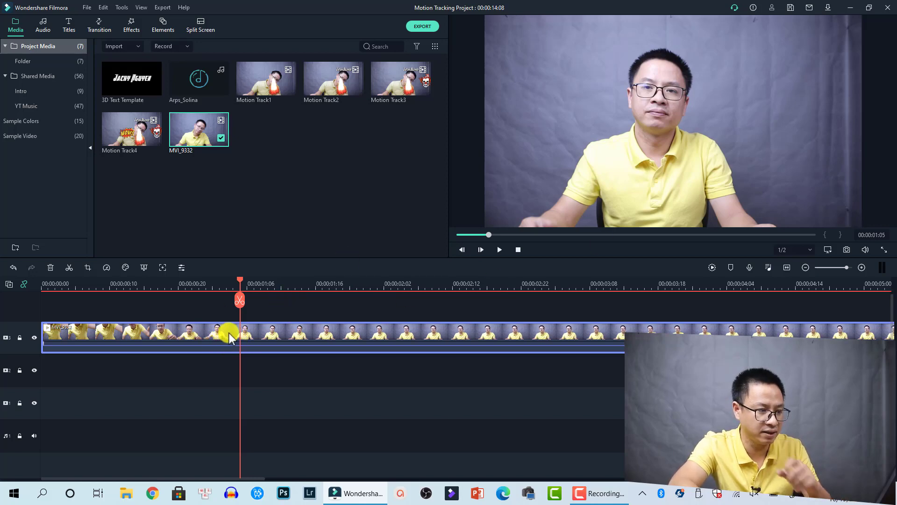
# - Split the clip at 00:00:01:05 and ripple-delete the opening part
pyautogui.click(240, 300)
pyautogui.click(194, 343)
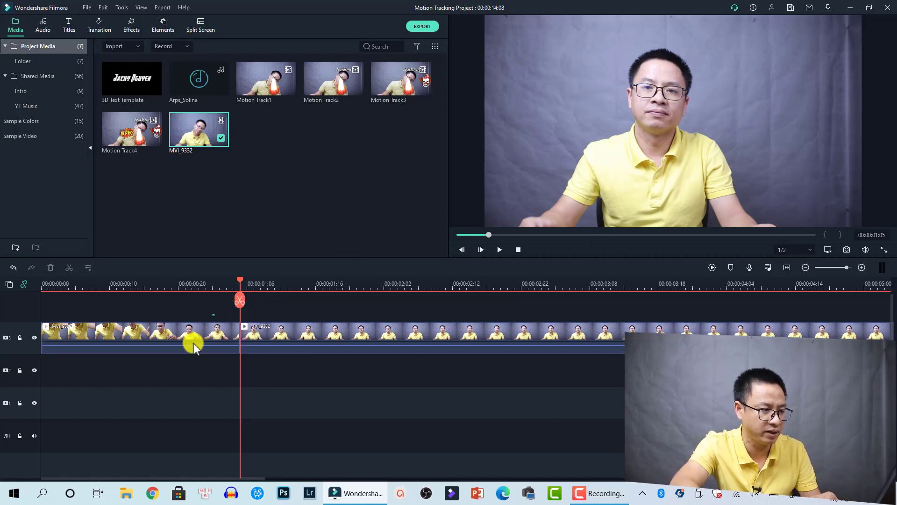
pyautogui.rightClick(179, 335)
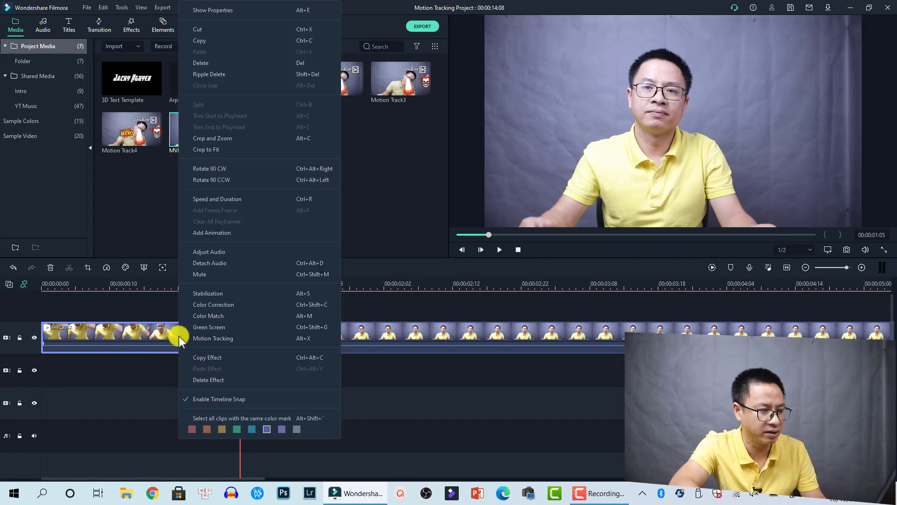
pyautogui.click(220, 74)
pyautogui.press('space')
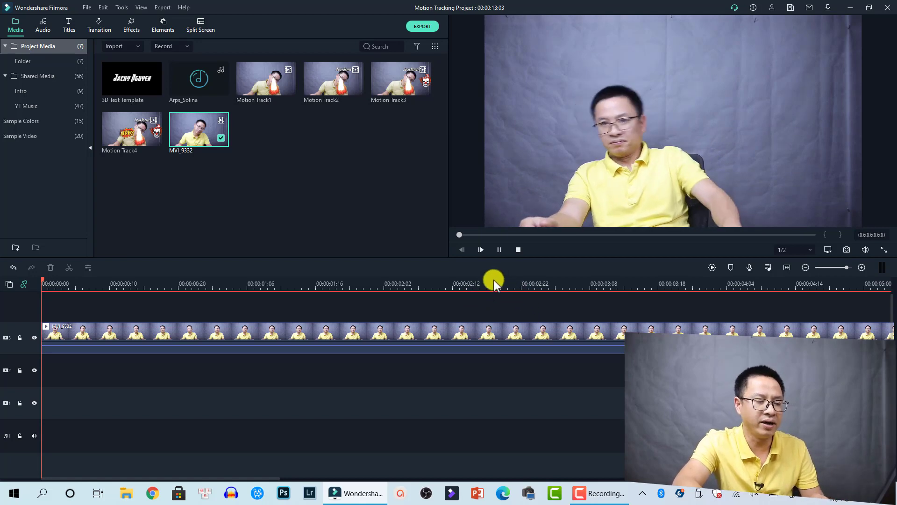
# - Split MVI_9332 at 00:00:04:21 and delete everything after the cut
pyautogui.click(494, 292)
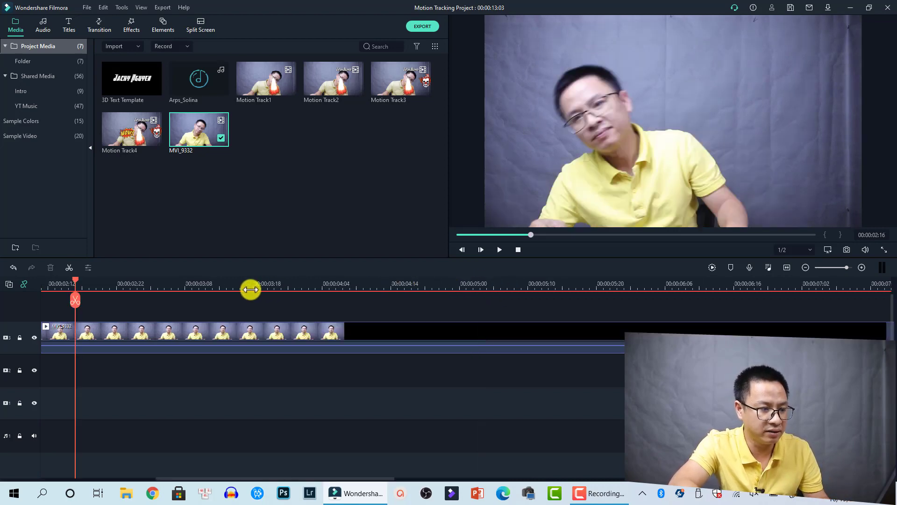
pyautogui.moveTo(77, 280); pyautogui.dragTo(442, 285)
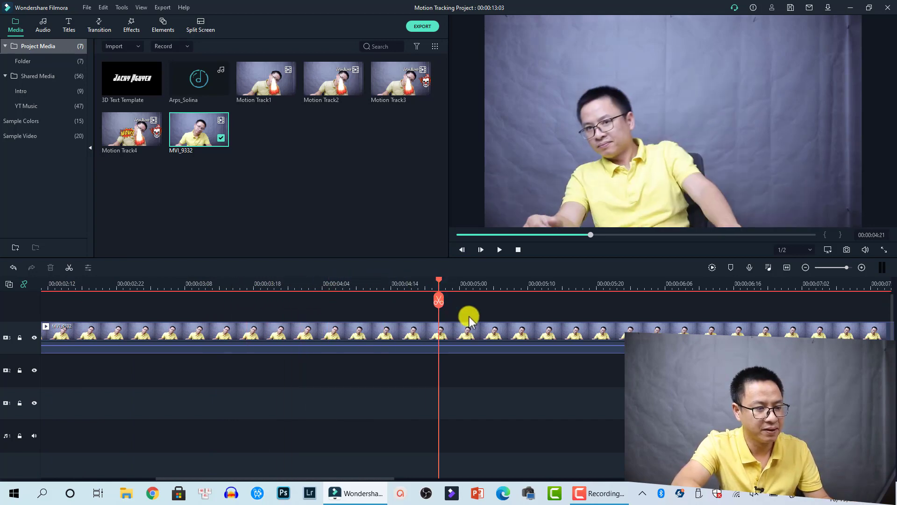
pyautogui.click(477, 333)
pyautogui.click(438, 300)
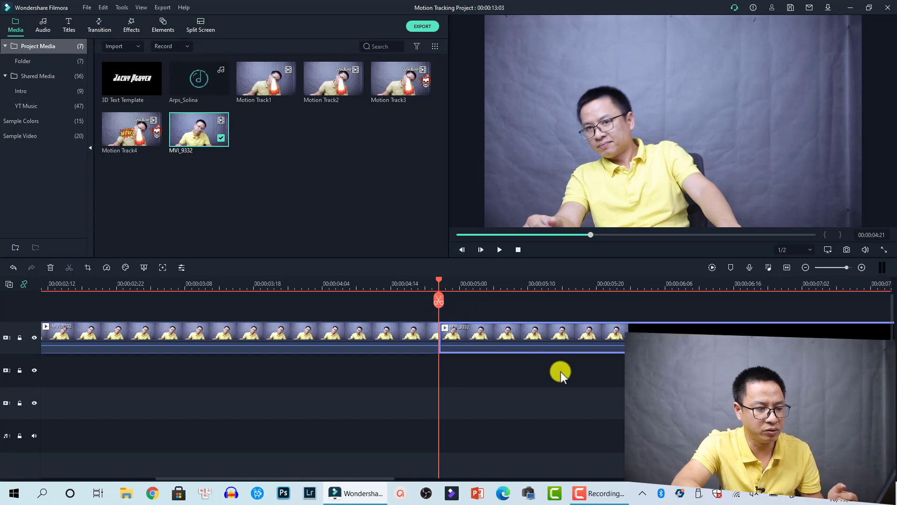
pyautogui.moveTo(608, 374); pyautogui.dragTo(546, 333)
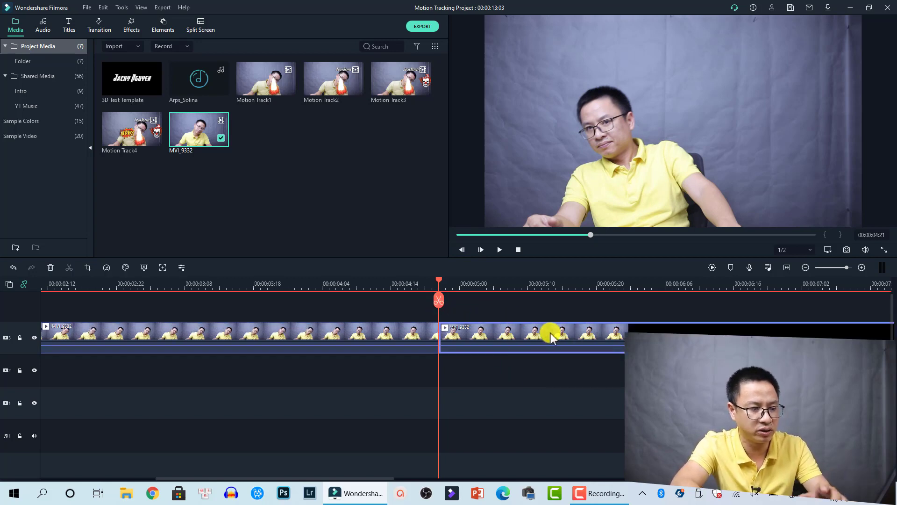
pyautogui.press('Delete')
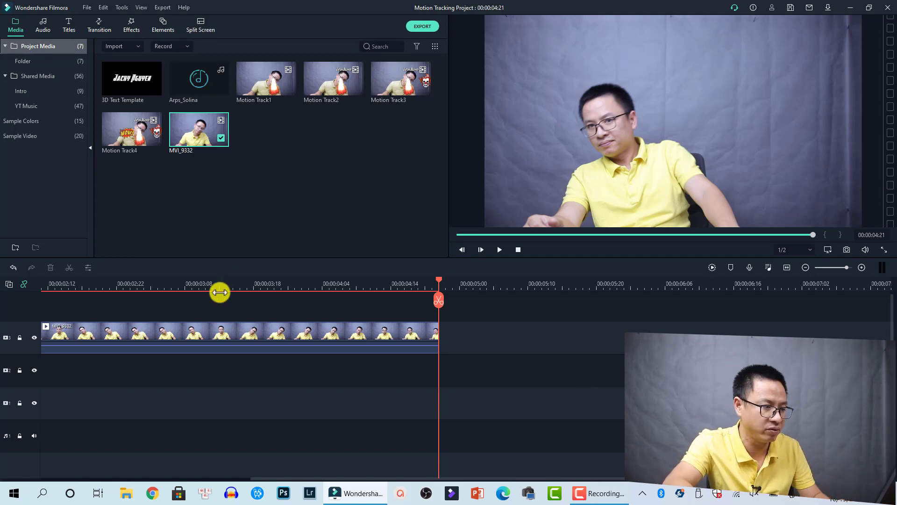
pyautogui.click(55, 283)
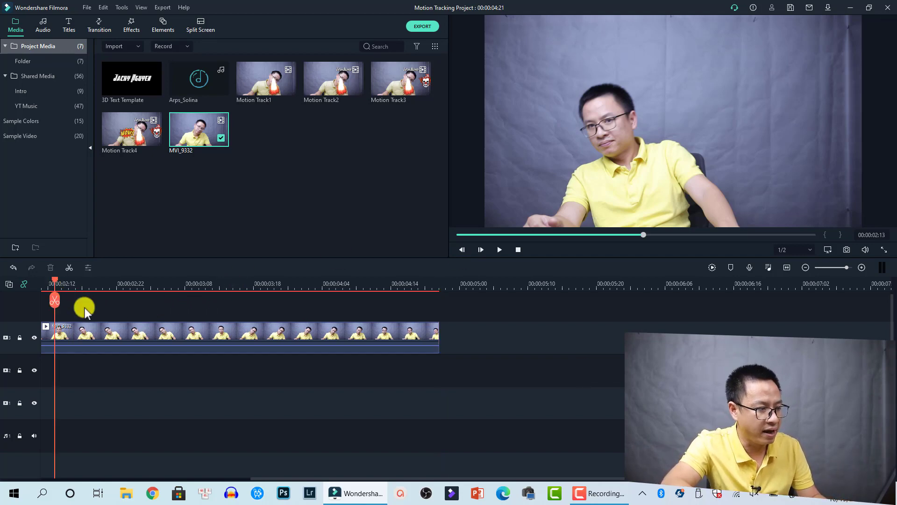
# - Open MVI_9332's video settings and enable Motion Tracking from its context menu
pyautogui.click(114, 331)
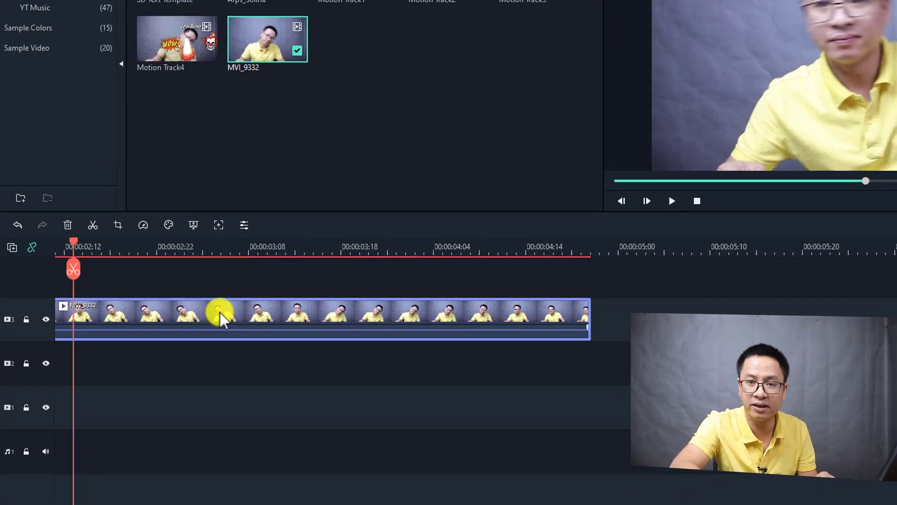
pyautogui.doubleClick(229, 270)
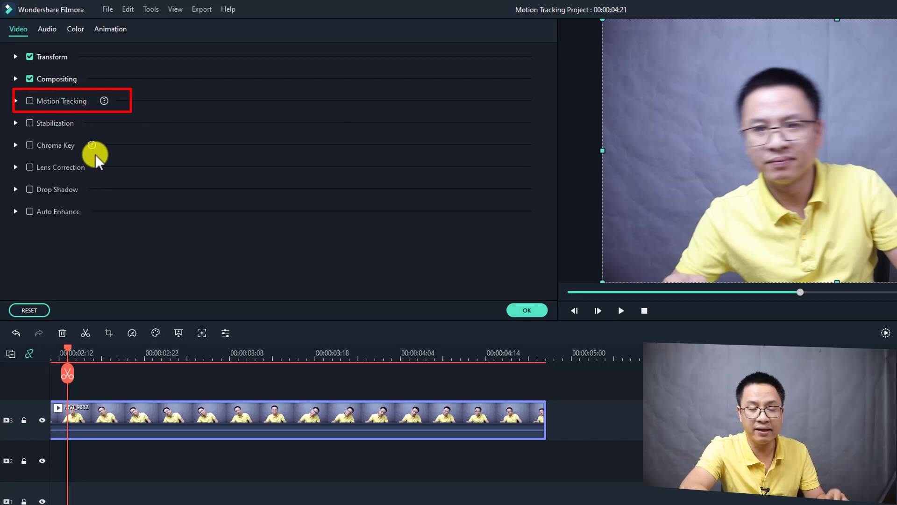
pyautogui.rightClick(237, 413)
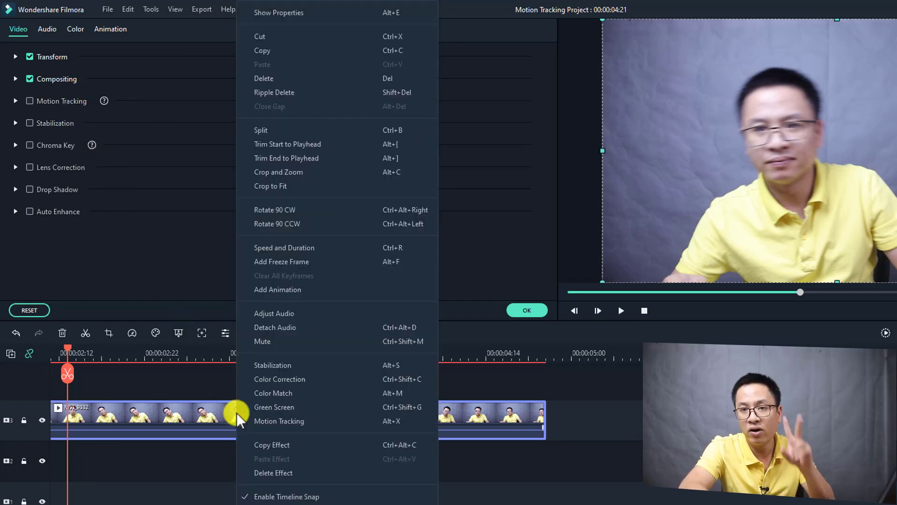
pyautogui.click(269, 420)
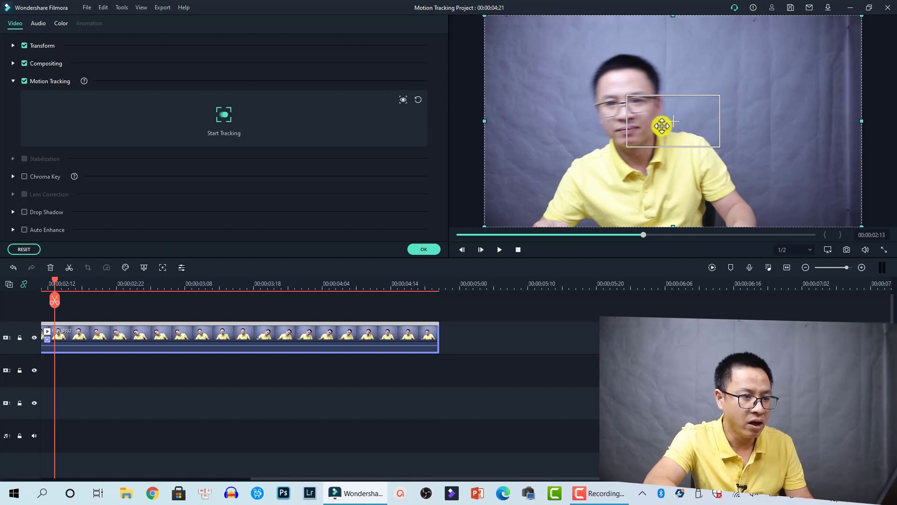
# - At the clip's first frame, shrink the tracking box to a small square over the man's eye
pyautogui.click(662, 125)
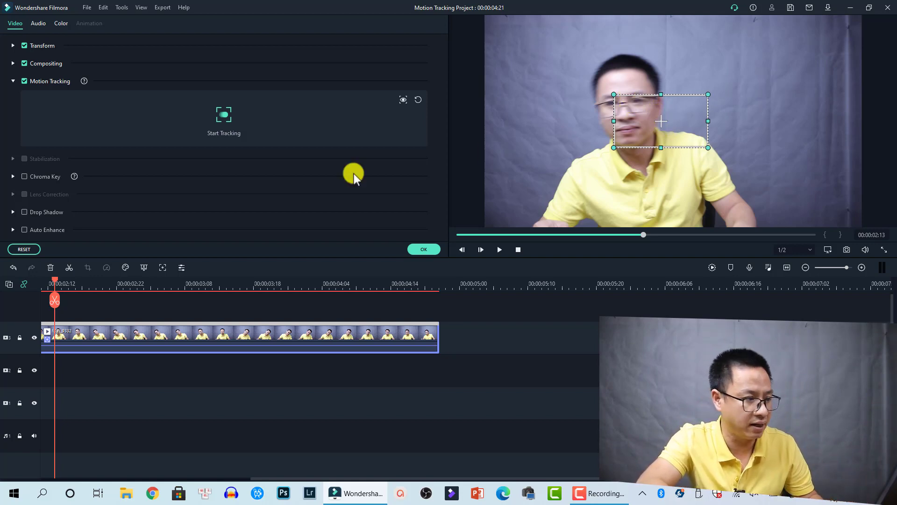
pyautogui.moveTo(55, 282); pyautogui.dragTo(37, 298)
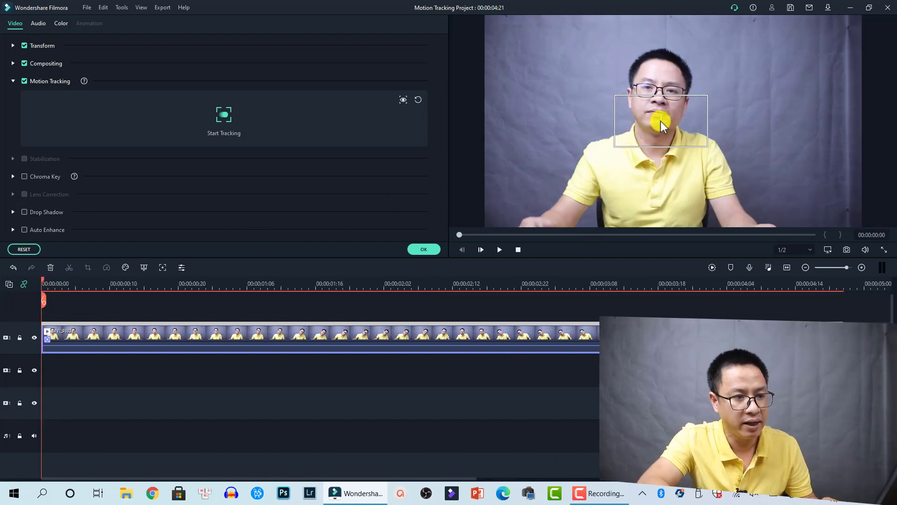
pyautogui.click(660, 121)
pyautogui.moveTo(661, 121); pyautogui.dragTo(645, 144)
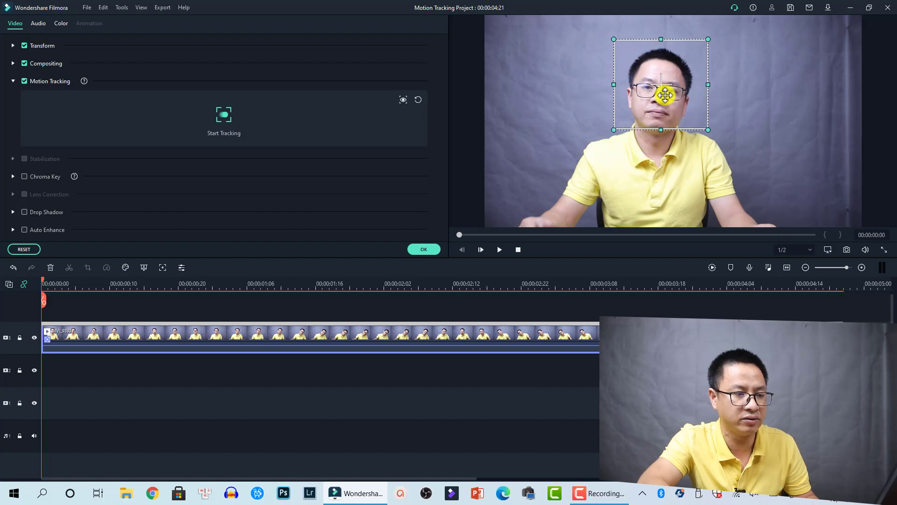
pyautogui.moveTo(661, 90); pyautogui.dragTo(659, 99)
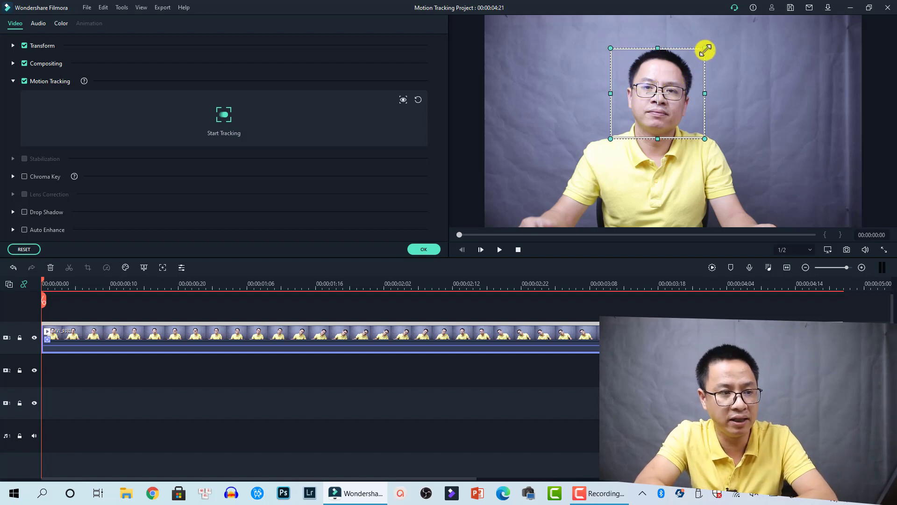
pyautogui.moveTo(705, 48); pyautogui.dragTo(648, 103)
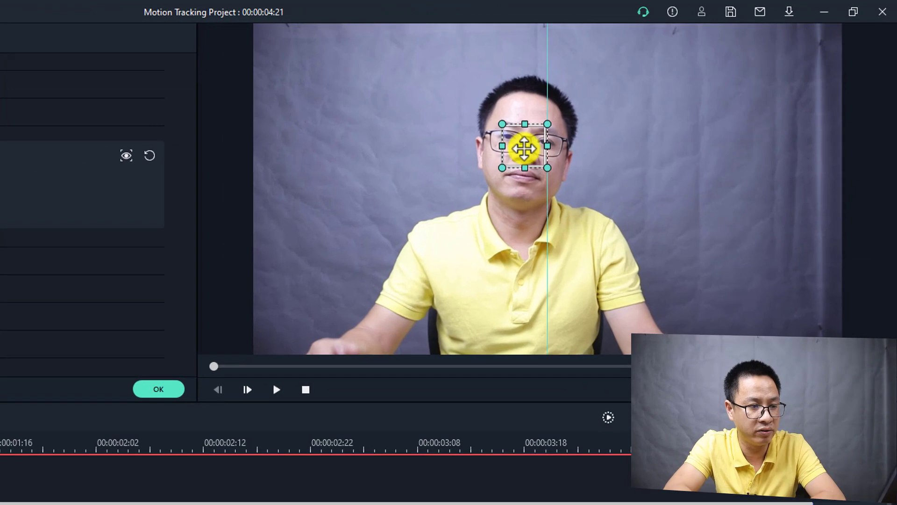
pyautogui.moveTo(525, 149); pyautogui.dragTo(509, 141)
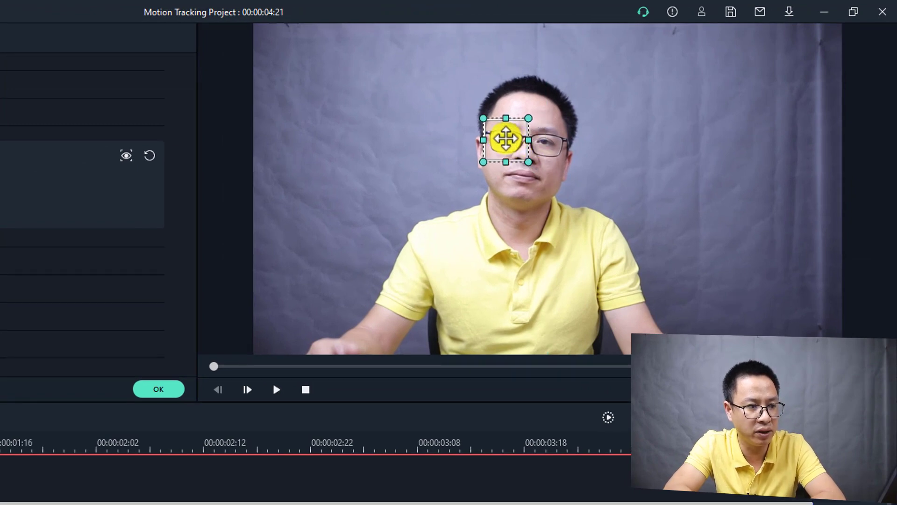
pyautogui.moveTo(505, 139); pyautogui.dragTo(507, 137)
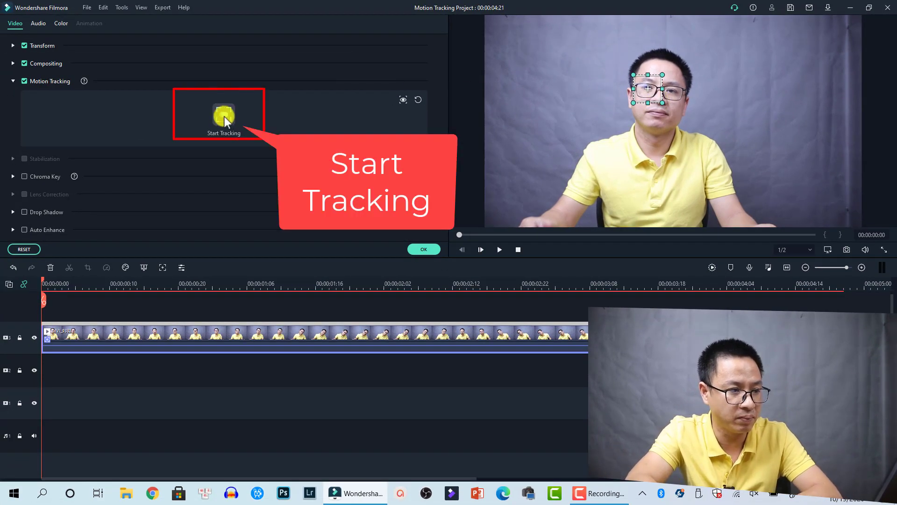
# - Toggle the target box visibility off and on, then run Start Tracking on the eye
pyautogui.click(404, 98)
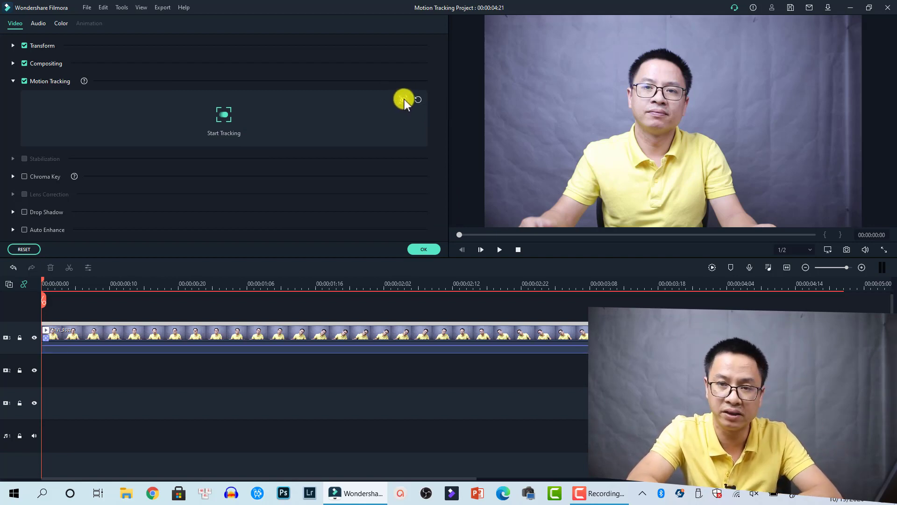
pyautogui.click(405, 99)
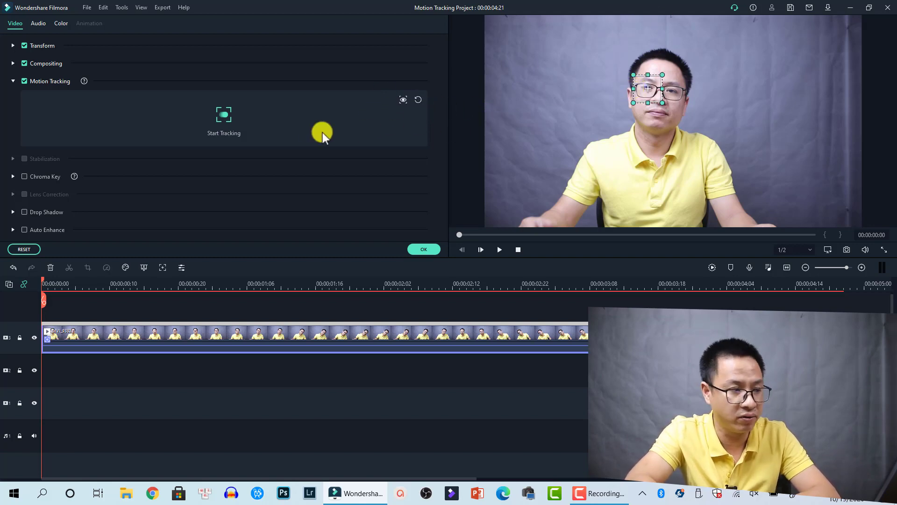
pyautogui.click(223, 115)
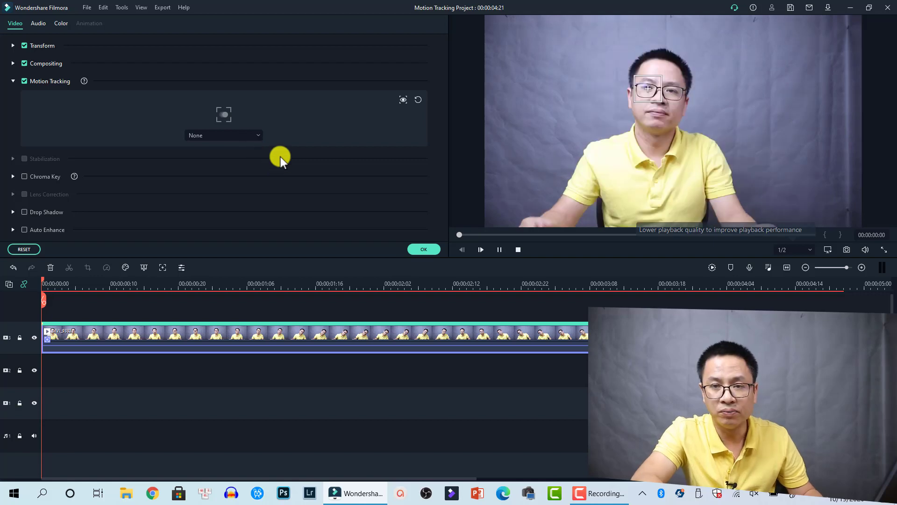
# - Replay the tracked clip from the start and pause where the box begins drifting
pyautogui.press('space')
pyautogui.press('space')
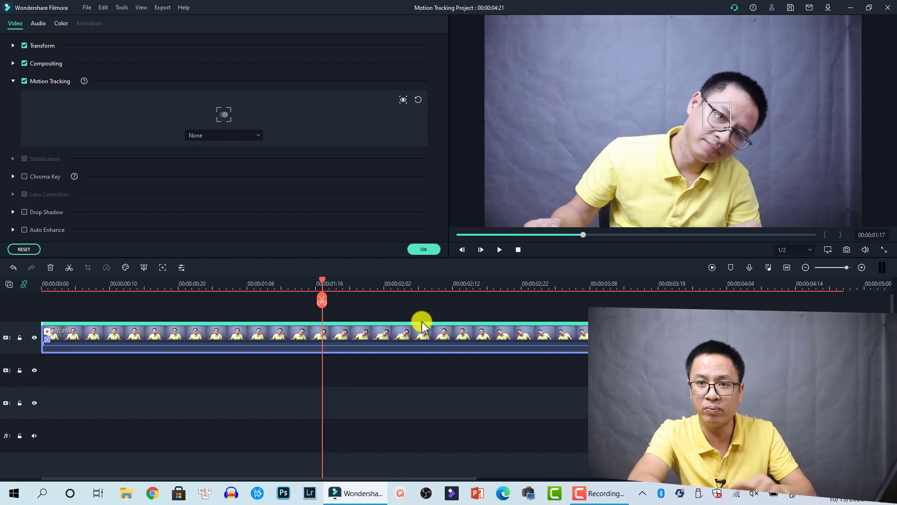
pyautogui.click(48, 286)
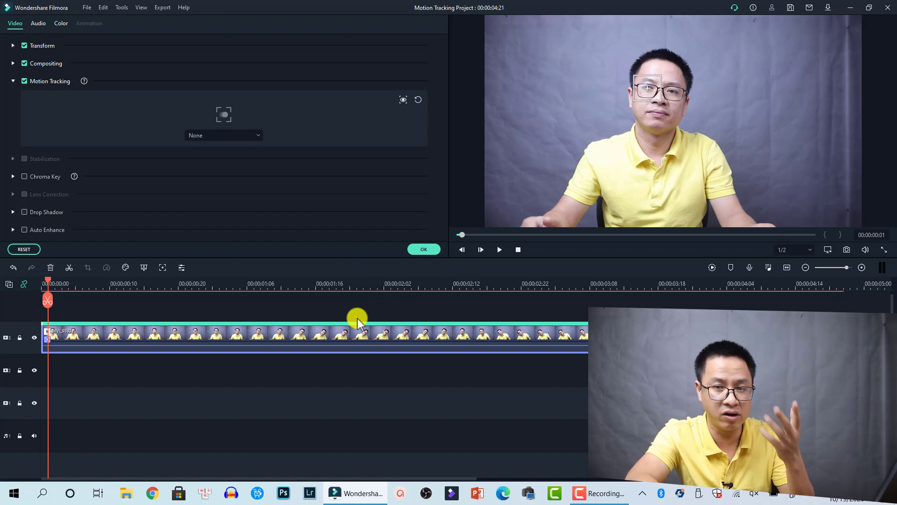
pyautogui.press('space')
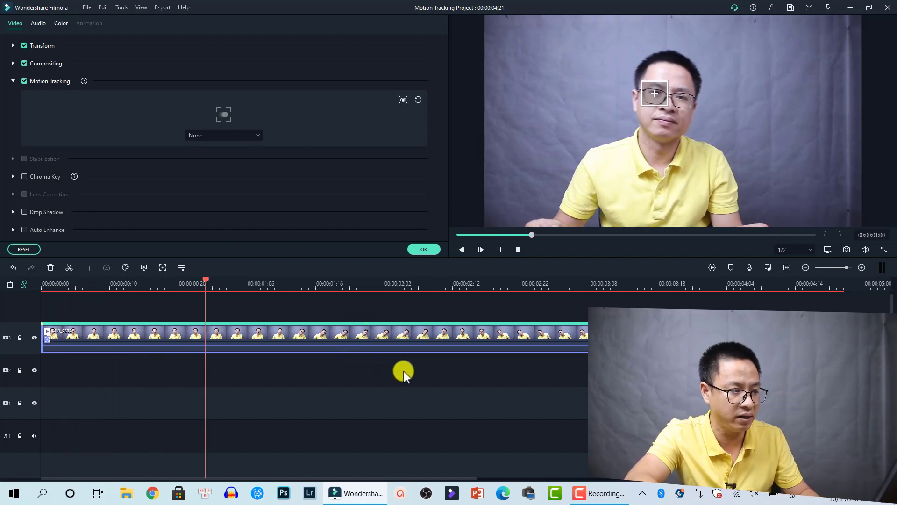
pyautogui.press('space')
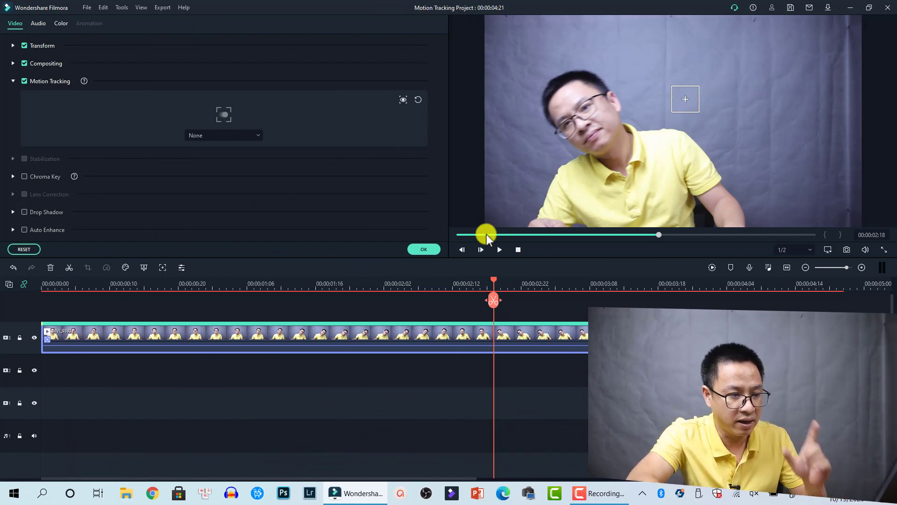
# - Step frame by frame to settle on 00:00:02:07, where the box slips off the eye
pyautogui.click(463, 251)
pyautogui.click(464, 251)
pyautogui.click(463, 251)
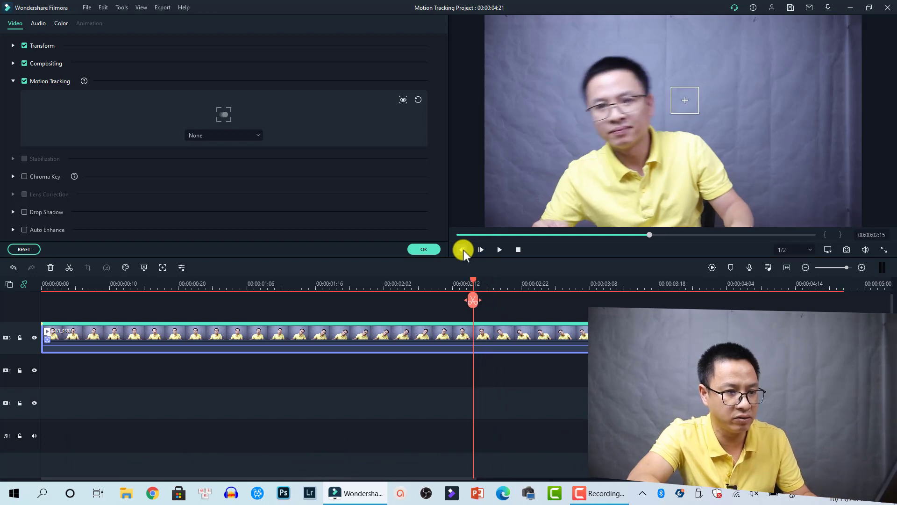
pyautogui.click(463, 250)
pyautogui.click(464, 251)
pyautogui.click(463, 251)
pyautogui.click(464, 251)
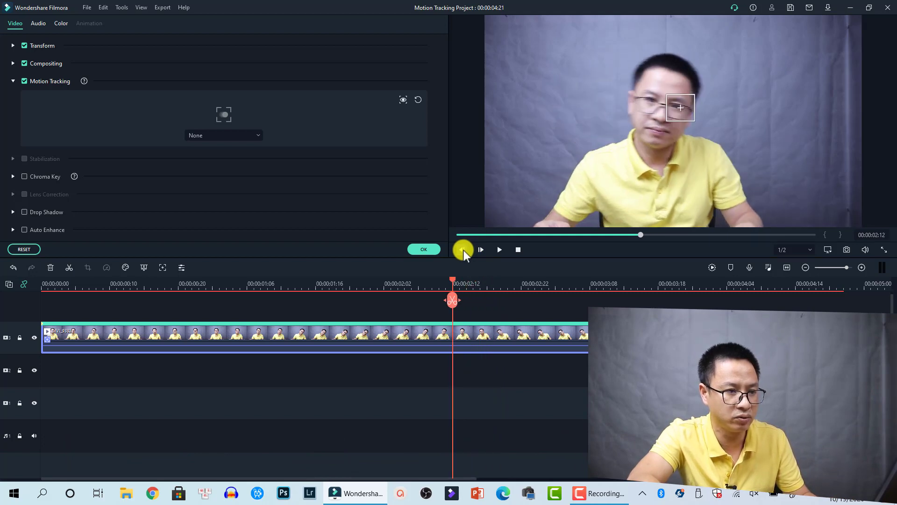
pyautogui.click(463, 251)
pyautogui.click(464, 250)
pyautogui.click(464, 250)
pyautogui.click(464, 251)
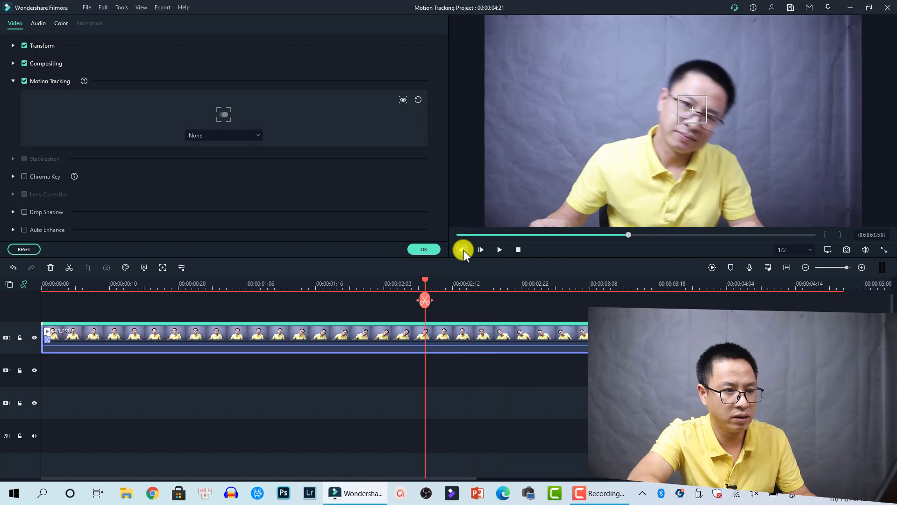
pyautogui.click(464, 251)
pyautogui.click(463, 251)
pyautogui.press('Left')
pyautogui.press('Left')
pyautogui.press('Left')
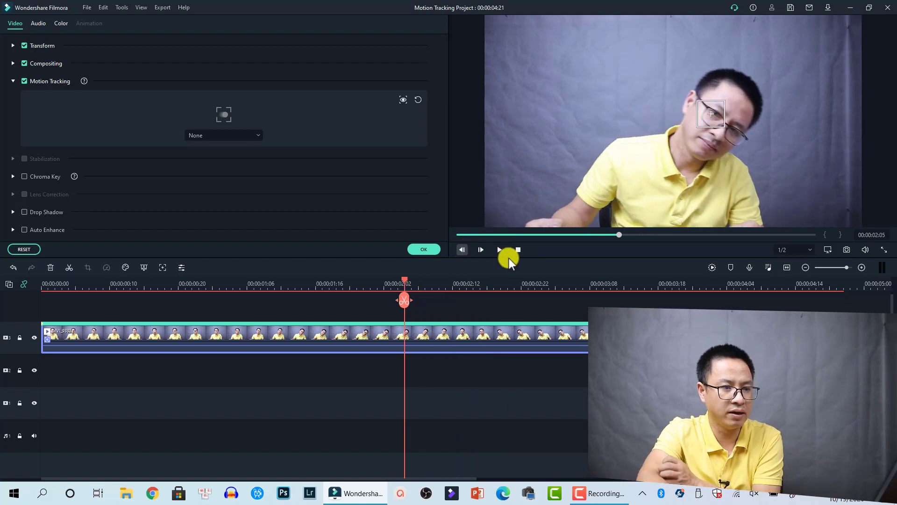
pyautogui.click(481, 249)
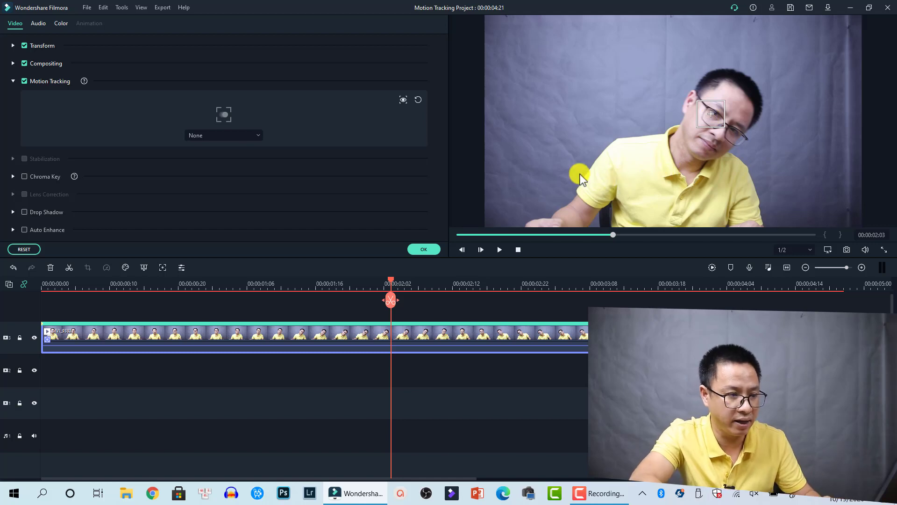
pyautogui.click(480, 248)
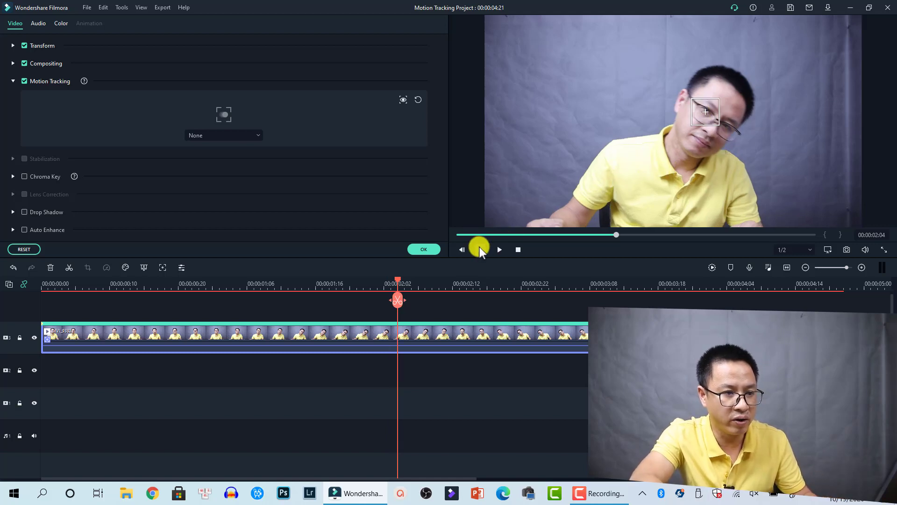
pyautogui.click(479, 247)
pyautogui.click(479, 247)
pyautogui.click(480, 247)
pyautogui.click(479, 247)
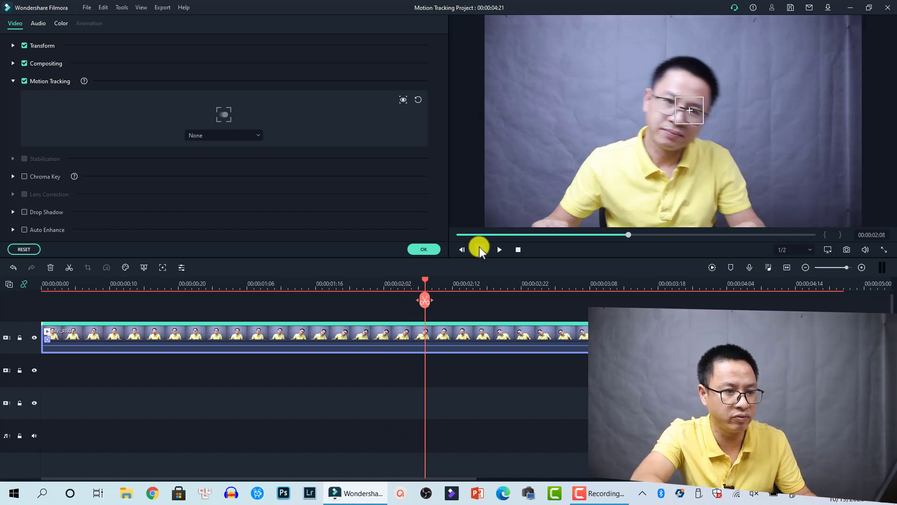
pyautogui.click(467, 248)
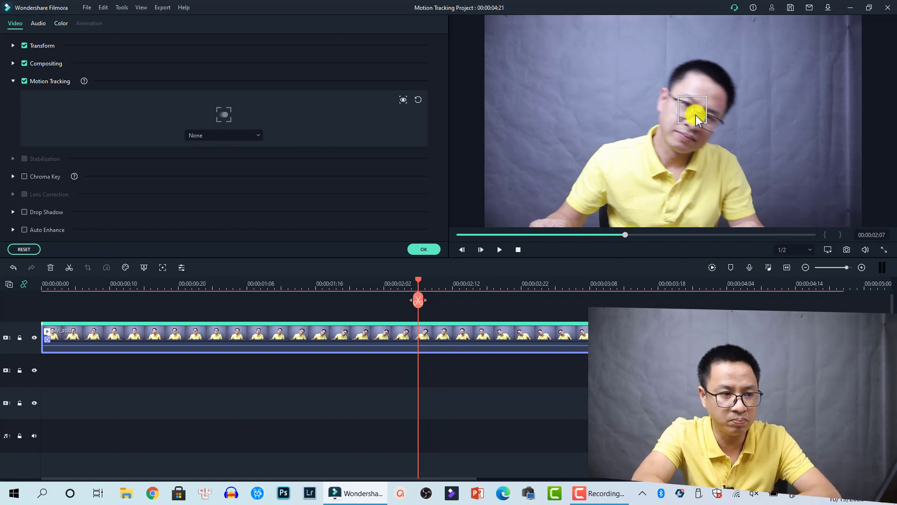
# - Drag the tracking box back onto the man's glasses on three successive frames from 00:00:02:07
pyautogui.moveTo(693, 110); pyautogui.dragTo(689, 105)
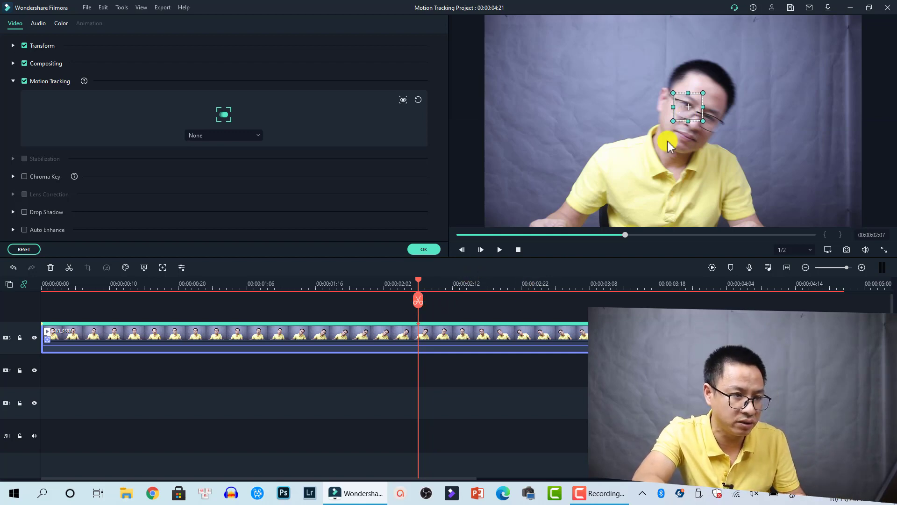
pyautogui.click(482, 250)
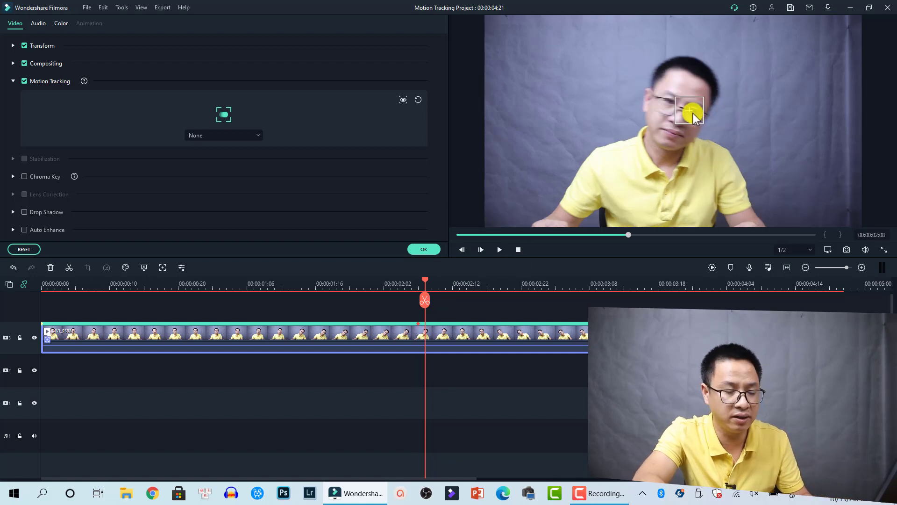
pyautogui.moveTo(694, 114); pyautogui.dragTo(672, 106)
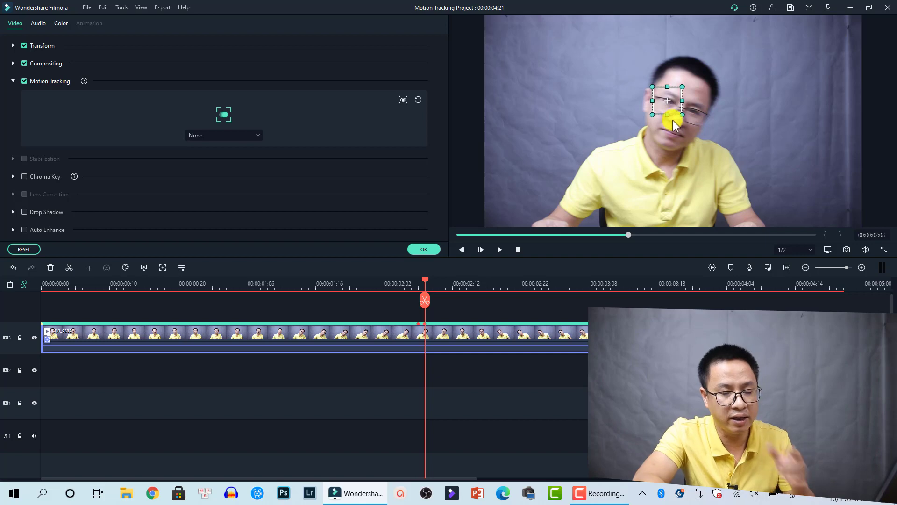
pyautogui.click(482, 249)
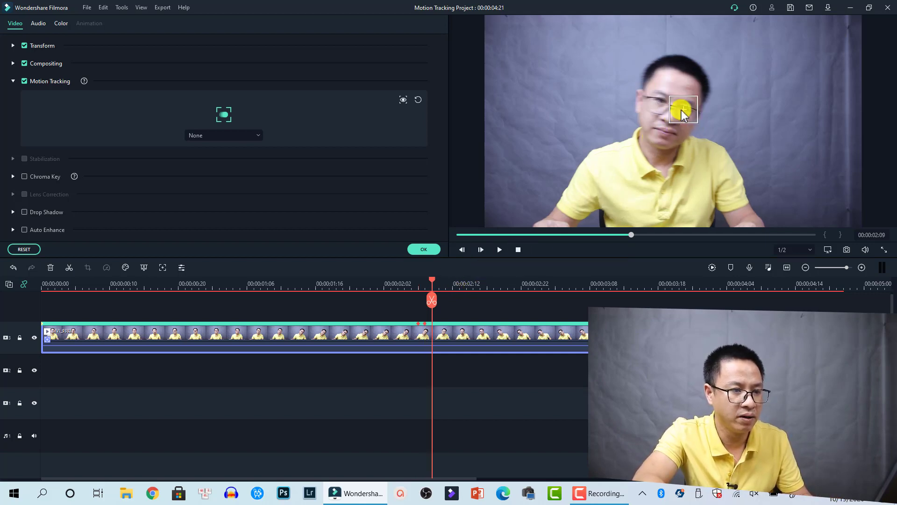
pyautogui.moveTo(682, 110); pyautogui.dragTo(661, 94)
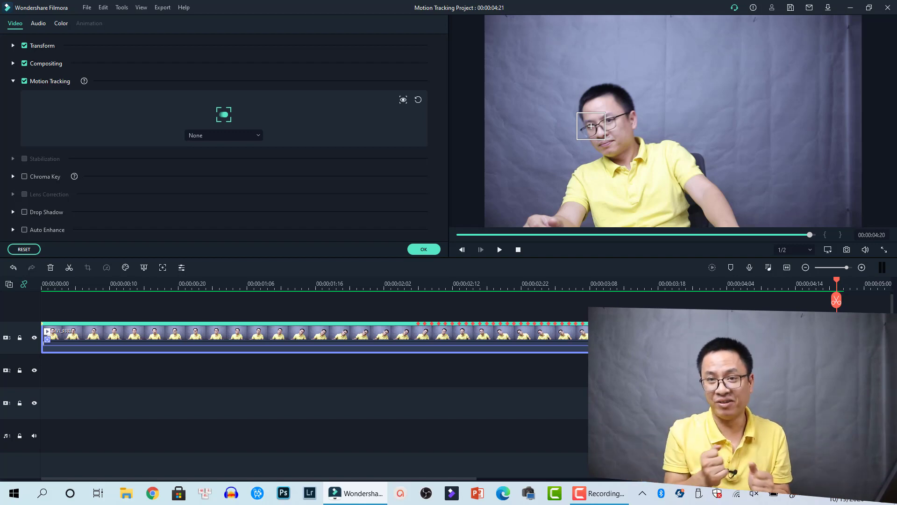
# - Replay the corrected eye track from the start and confirm the Motion Tracking settings with OK
pyautogui.click(43, 283)
pyautogui.press('space')
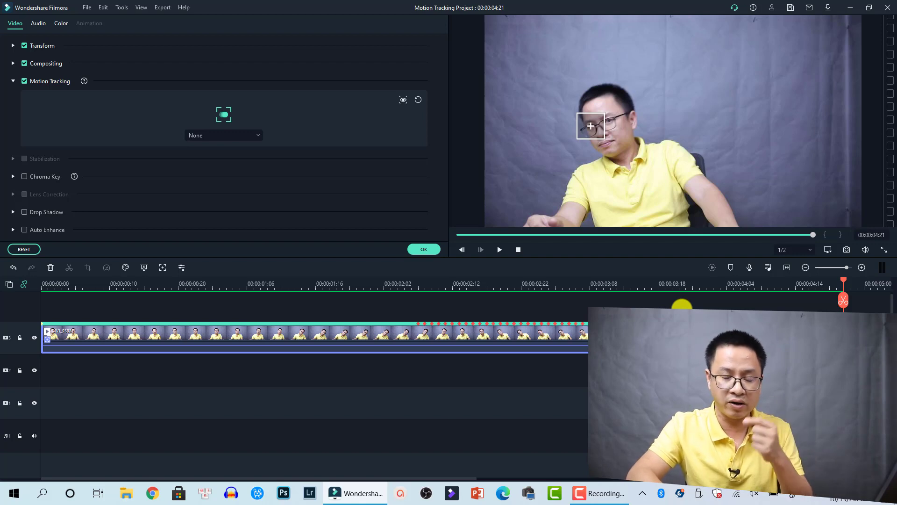
pyautogui.click(425, 251)
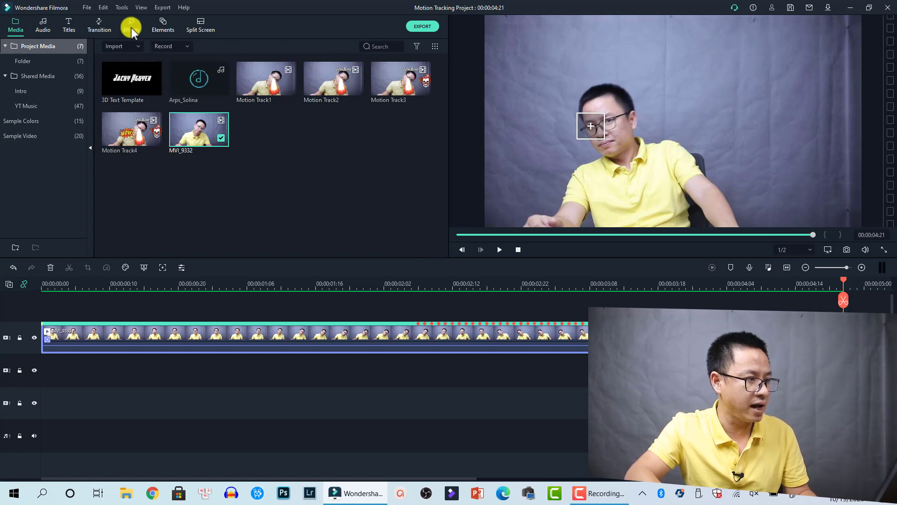
# - Add the 3D Text Template from Titles onto a new track above the clip
pyautogui.click(69, 25)
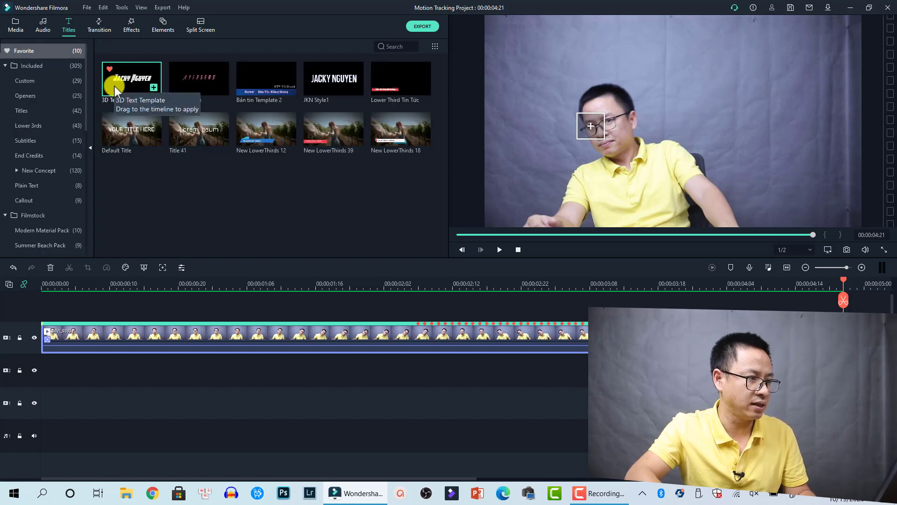
pyautogui.moveTo(114, 86); pyautogui.dragTo(45, 318)
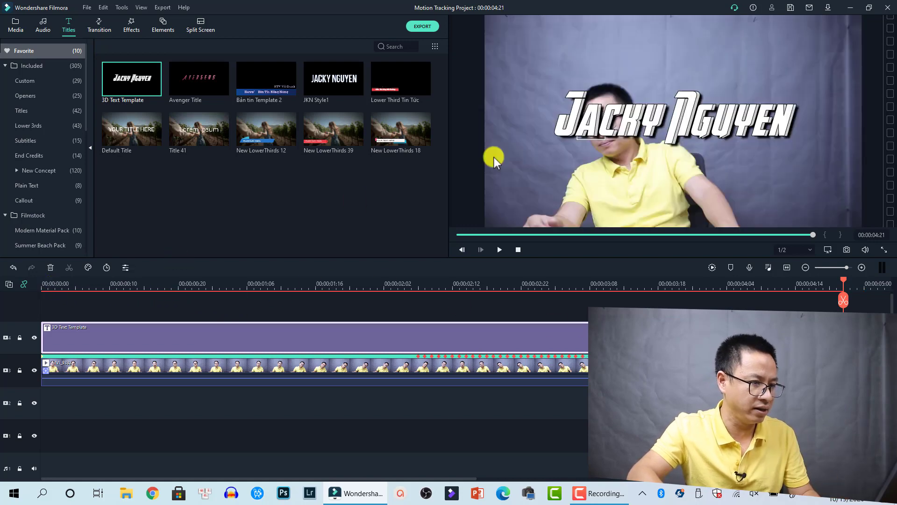
# - Scale the 3D title to 63.77% and move it up to Y 120, centred over the man's head
pyautogui.click(664, 121)
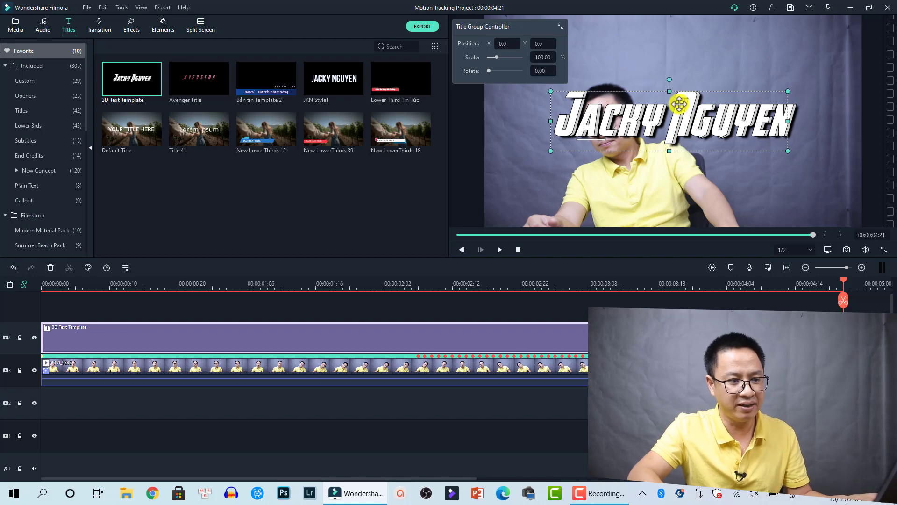
pyautogui.moveTo(688, 123); pyautogui.dragTo(678, 100)
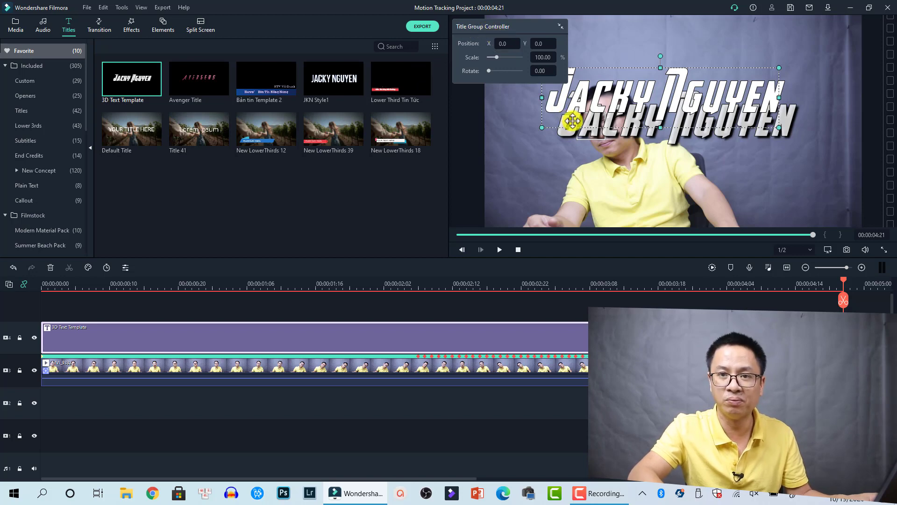
pyautogui.hotkey('ctrl', 'z')
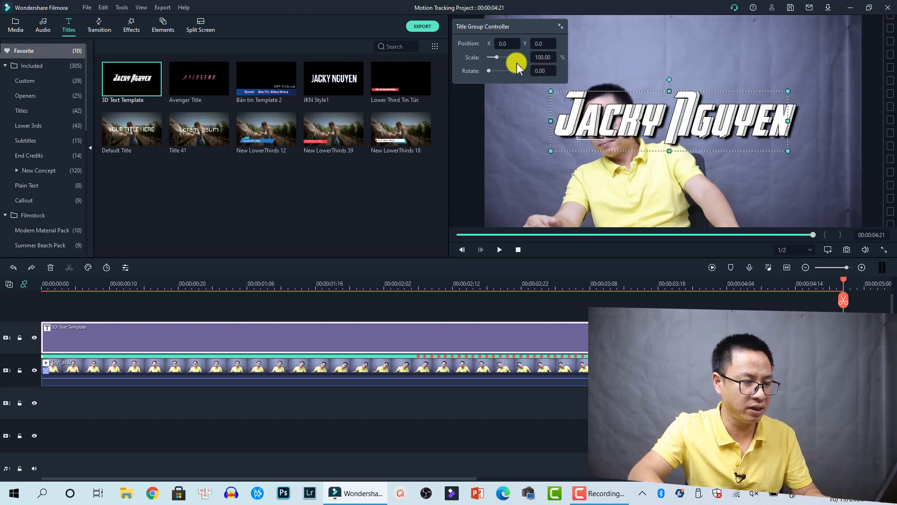
pyautogui.moveTo(523, 41); pyautogui.dragTo(537, 41)
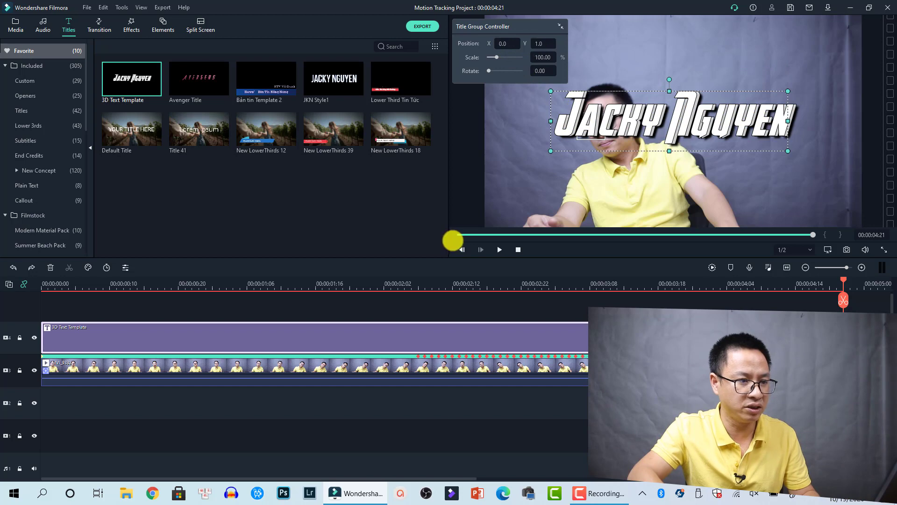
pyautogui.moveTo(453, 239); pyautogui.dragTo(474, 242)
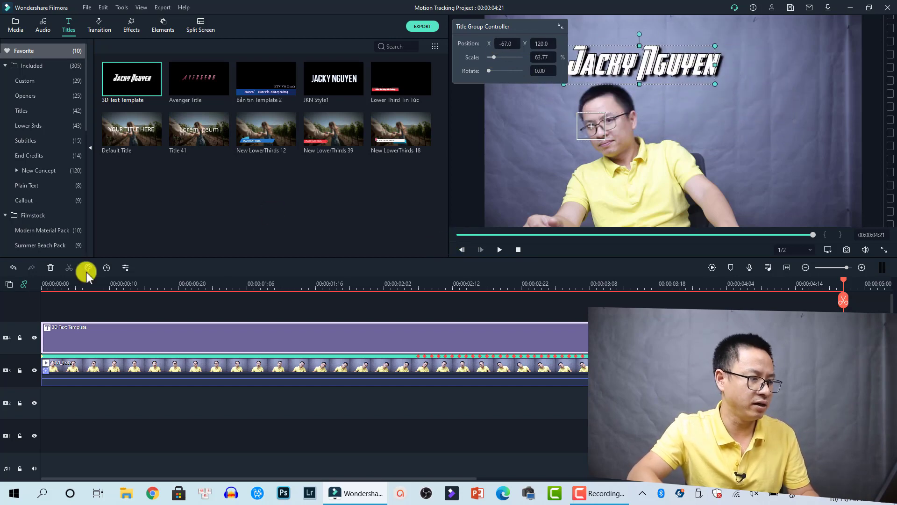
pyautogui.click(43, 283)
pyautogui.click(664, 66)
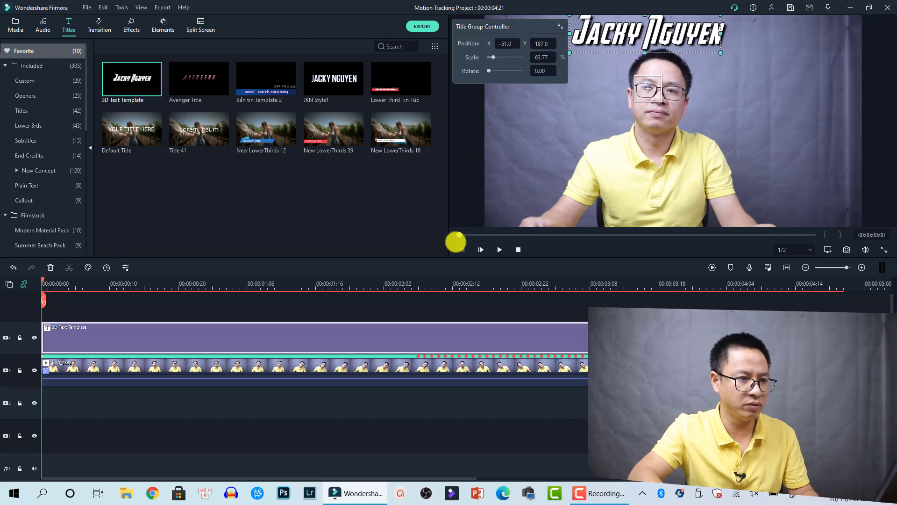
pyautogui.moveTo(496, 49); pyautogui.dragTo(505, 49)
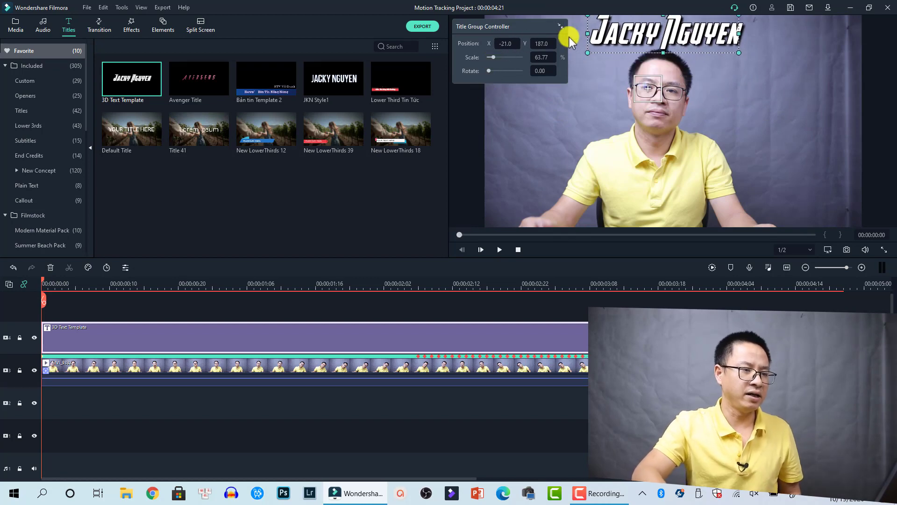
pyautogui.click(560, 26)
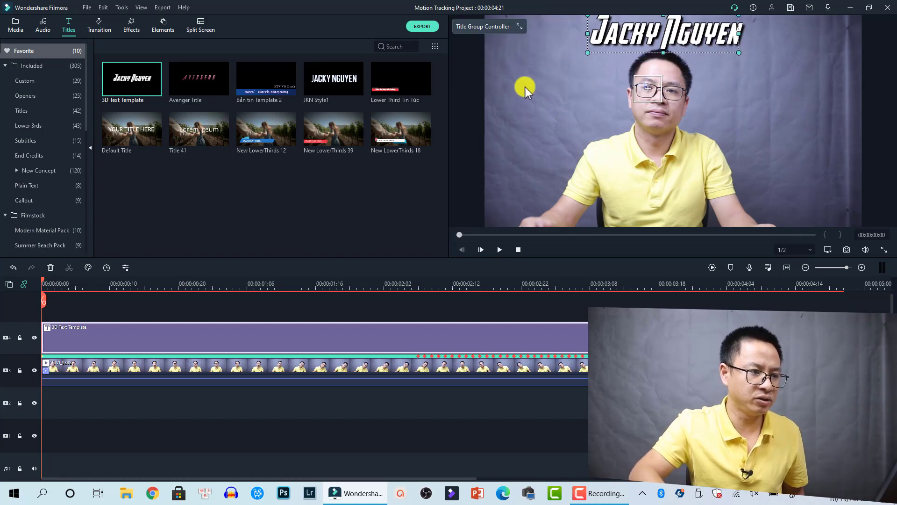
# - Attach the 3D Text Template title to the clip's head track, preview it, and confirm
pyautogui.doubleClick(204, 369)
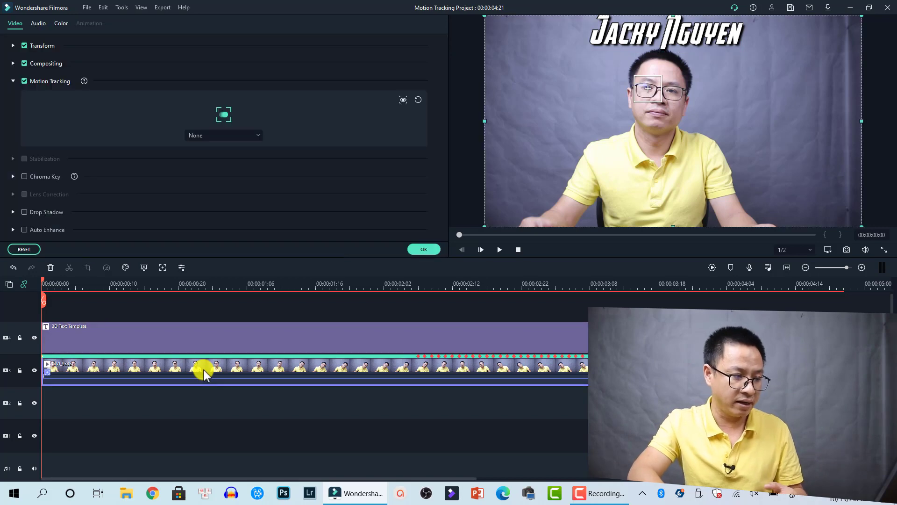
pyautogui.click(228, 138)
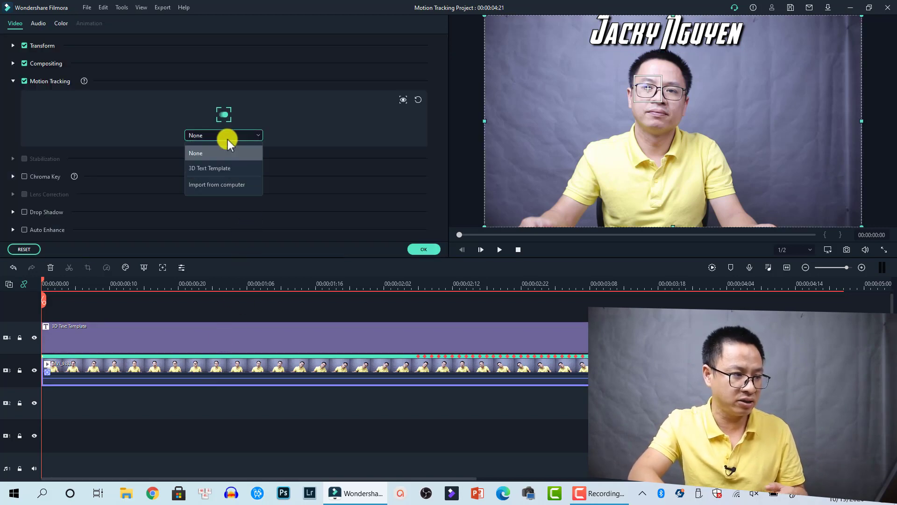
pyautogui.click(213, 170)
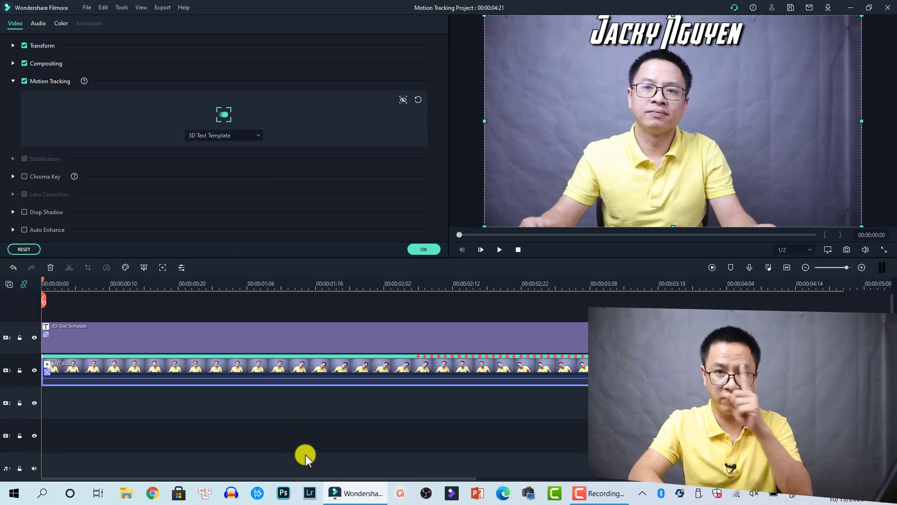
pyautogui.press('space')
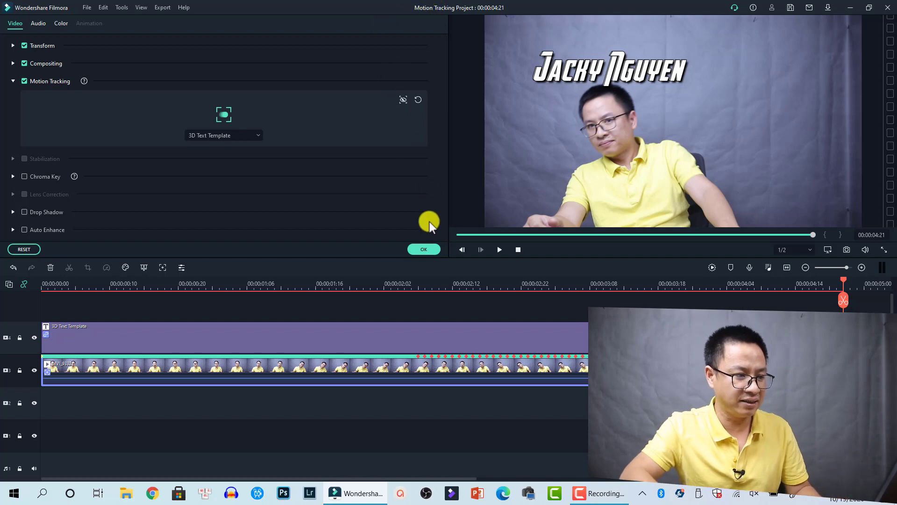
pyautogui.click(426, 251)
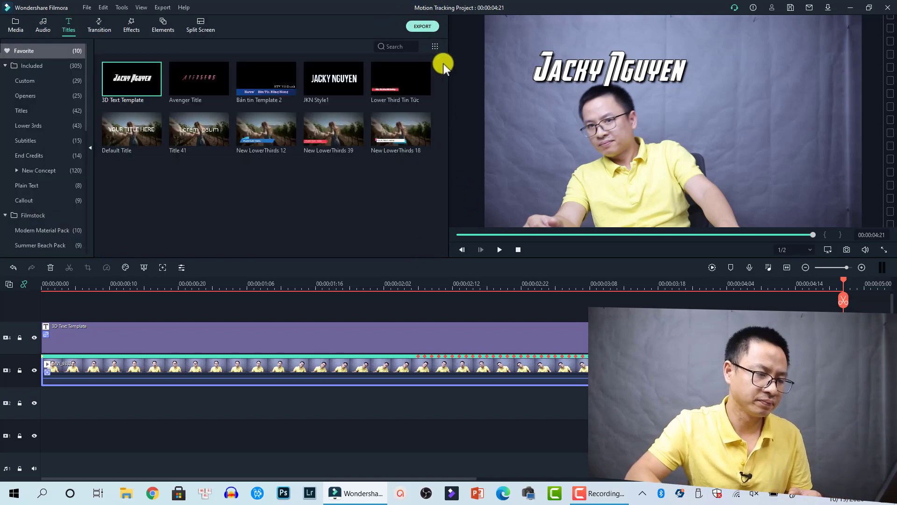
# - Accept Best quality H.264 export settings at 1920x1080
pyautogui.hotkey('ctrl', 'e')
pyautogui.click(524, 180)
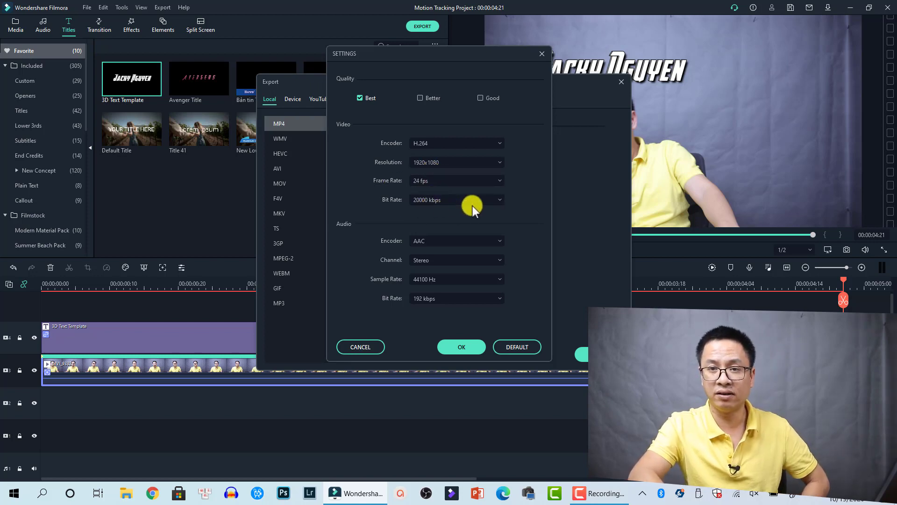
pyautogui.click(462, 346)
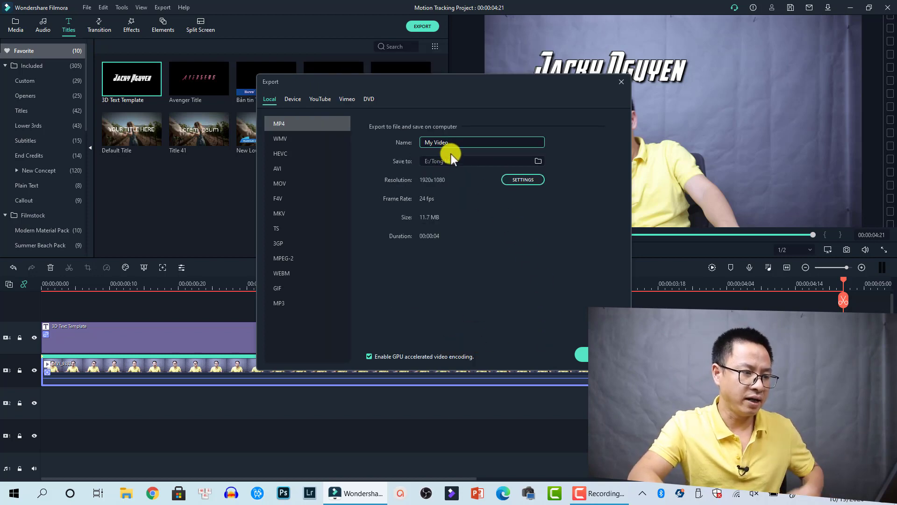
# - Name the output MT1 and render it to MT1.mp4
pyautogui.moveTo(456, 144); pyautogui.dragTo(400, 146)
pyautogui.write('MT')
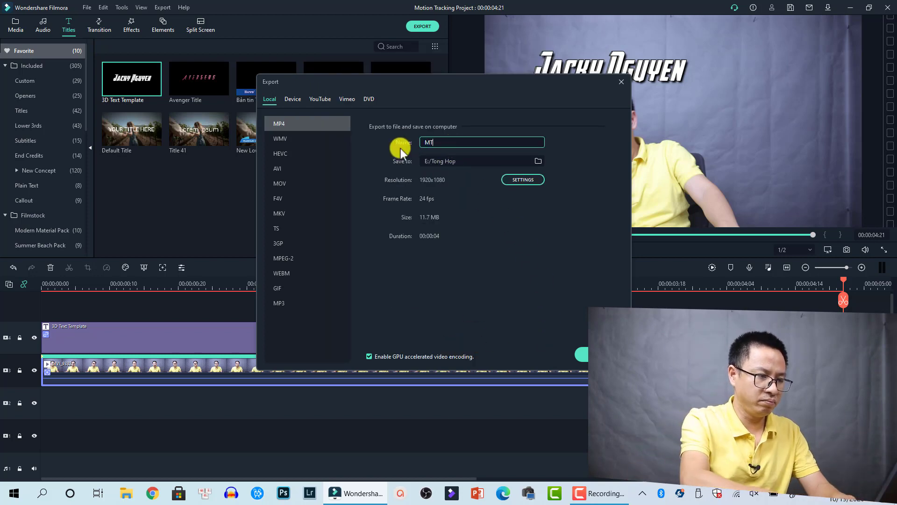
pyautogui.write('1')
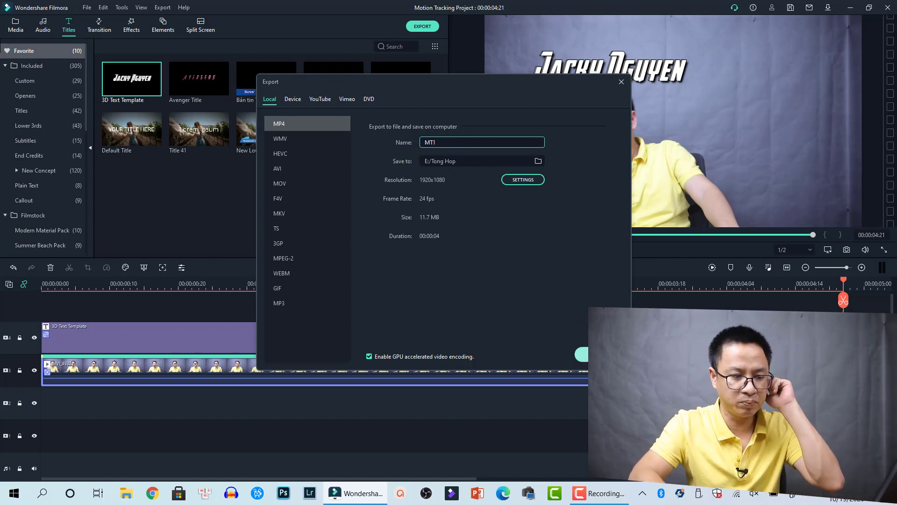
pyautogui.click(581, 354)
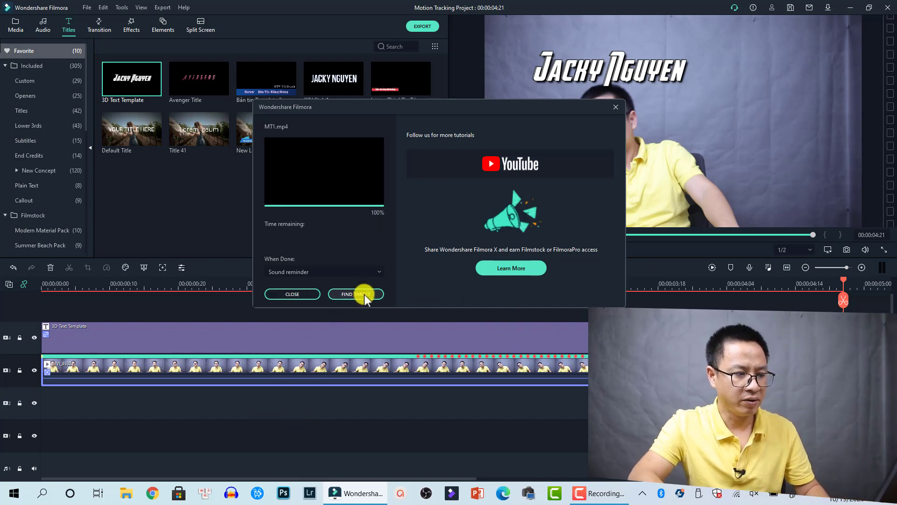
pyautogui.click(363, 295)
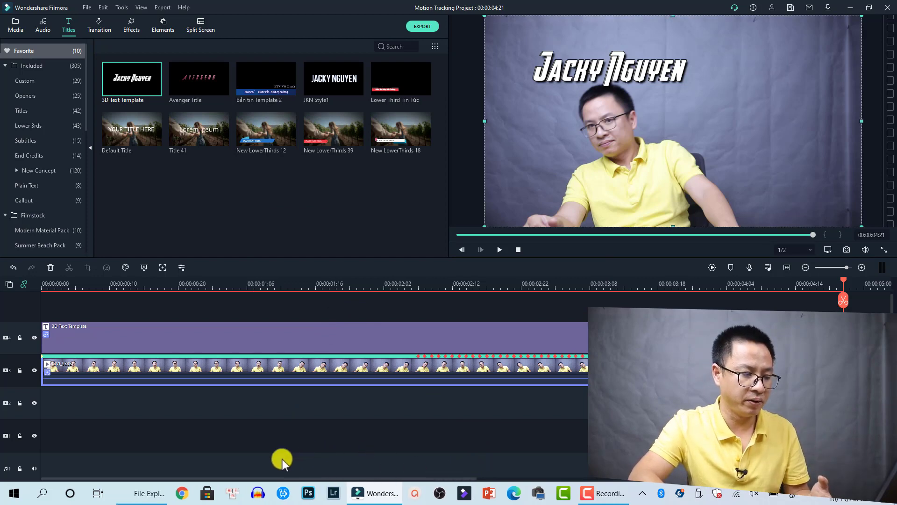
# - Drag MT1.mp4 from the Data (E:) > Tong Hop folder into Filmora's timeline
pyautogui.click(129, 495)
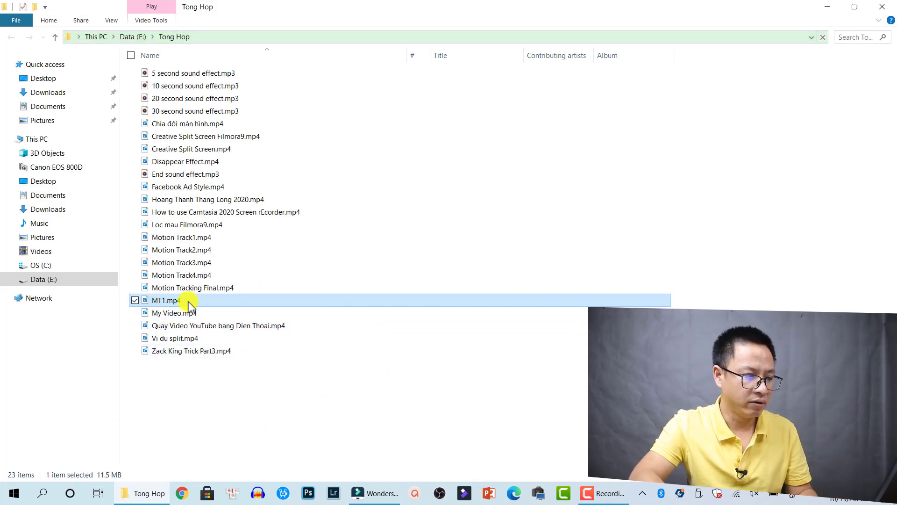
pyautogui.moveTo(159, 305); pyautogui.dragTo(714, 410)
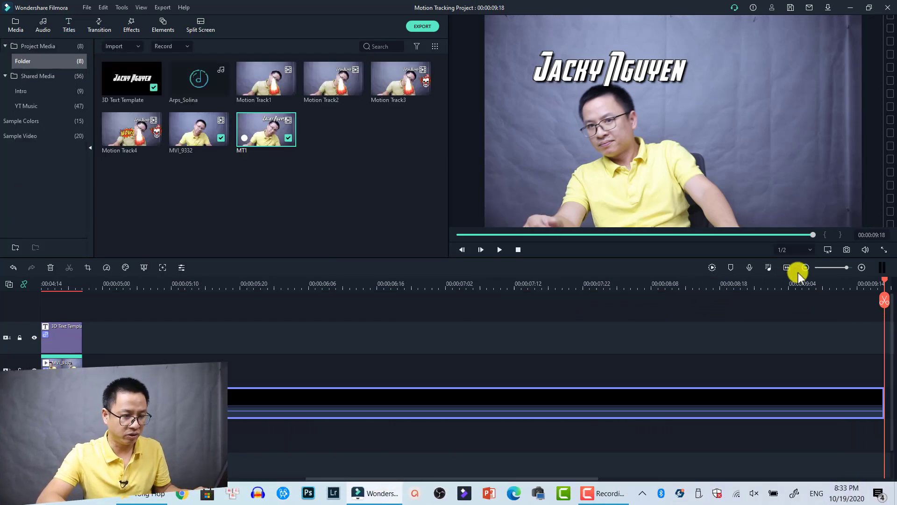
# - Delete the original title and video clips, leaving MT1 alone on the timeline
pyautogui.click(789, 267)
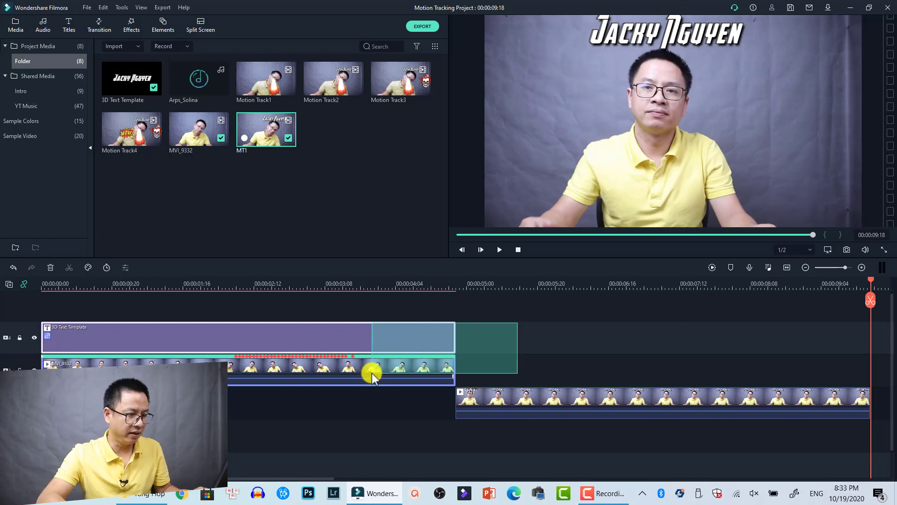
pyautogui.moveTo(405, 361)
pyautogui.mouseDown()
pyautogui.moveTo(487, 387)
pyautogui.moveTo(395, 357)
pyautogui.moveTo(77, 349)
pyautogui.mouseUp()
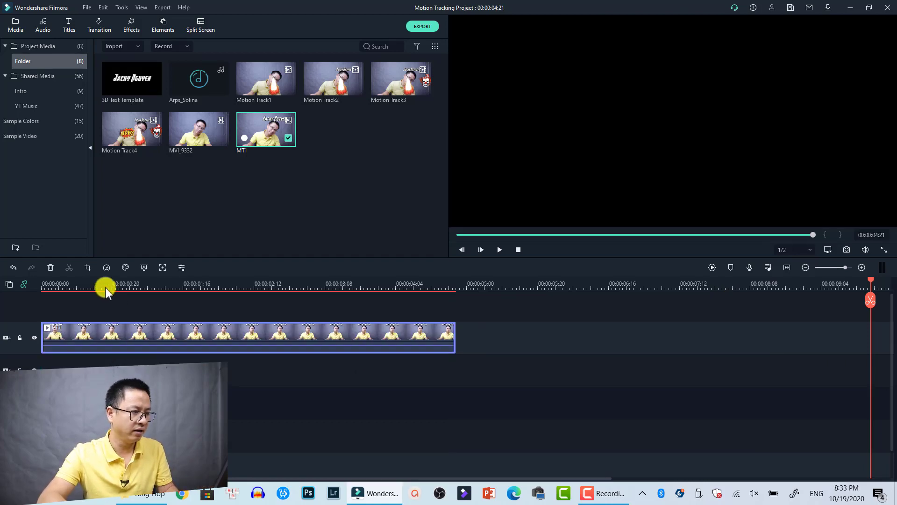
pyautogui.click(106, 286)
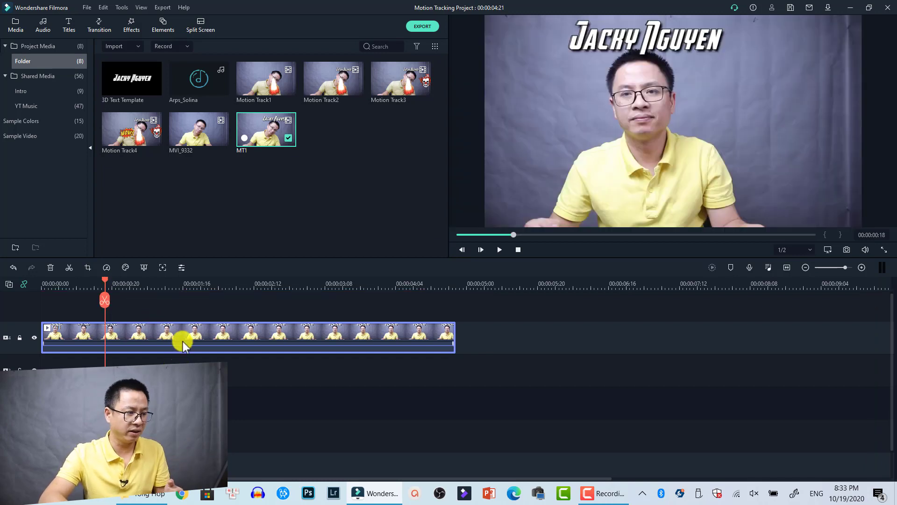
# - Enable motion tracking on MT1 and fit the tracking box around the Nguyen title
pyautogui.doubleClick(183, 341)
pyautogui.click(27, 82)
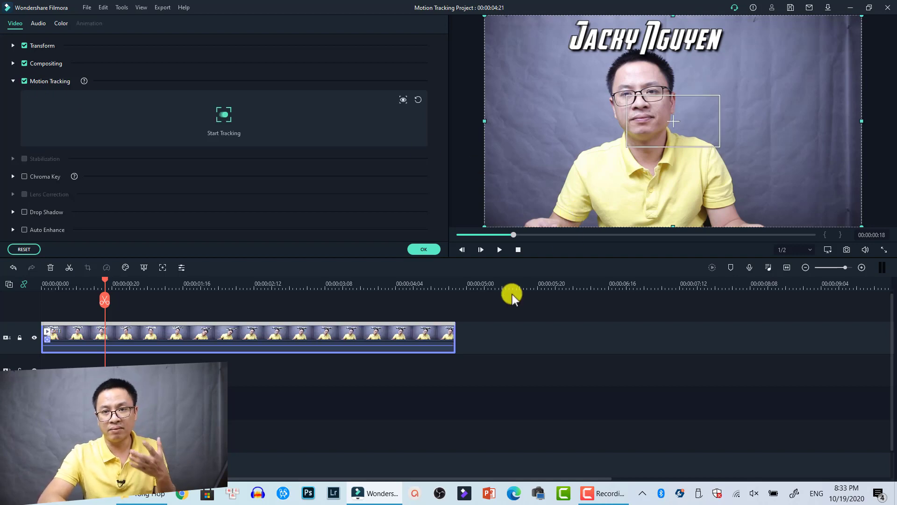
pyautogui.moveTo(675, 123); pyautogui.dragTo(690, 44)
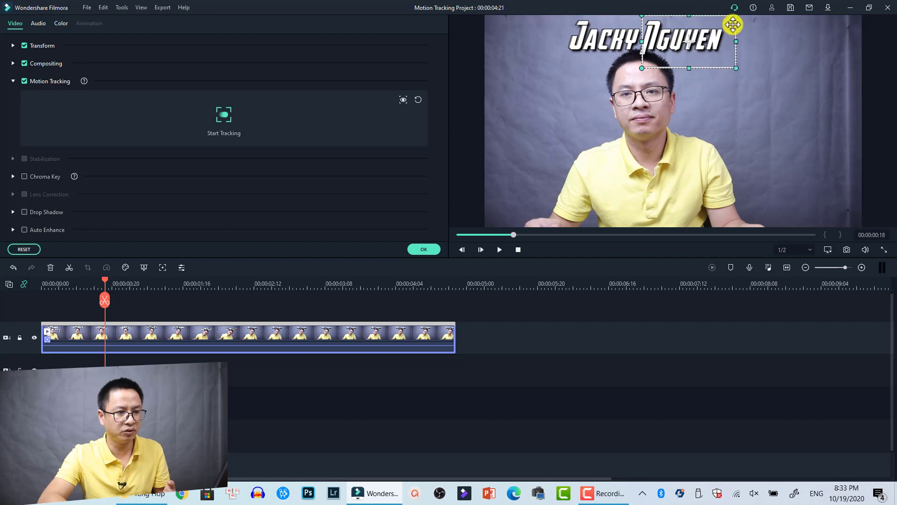
pyautogui.moveTo(737, 16); pyautogui.dragTo(673, 40)
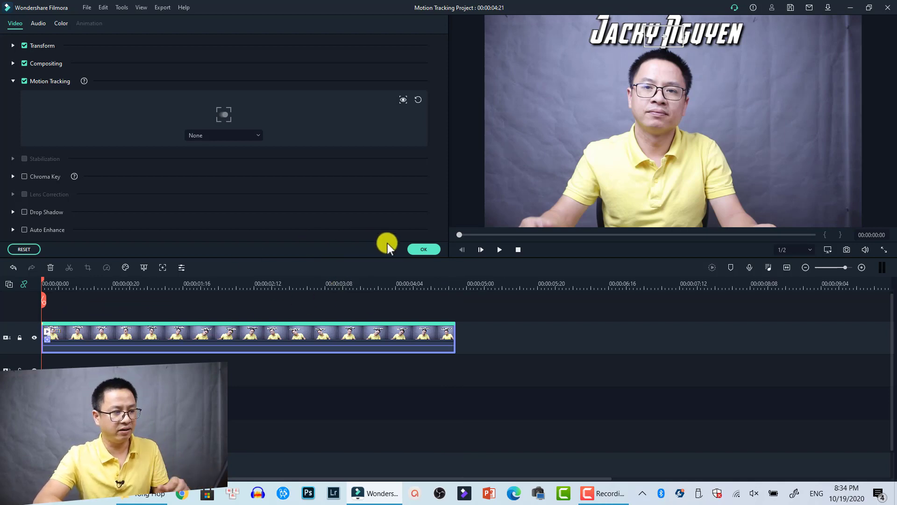
# - Place the Wow! sticker on a track above MT1, trimmed to end with the video
pyautogui.click(424, 250)
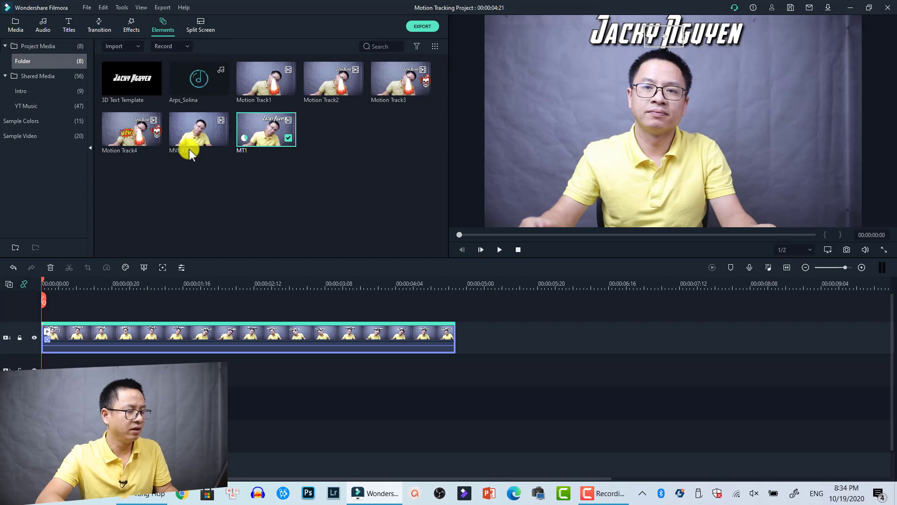
pyautogui.click(164, 27)
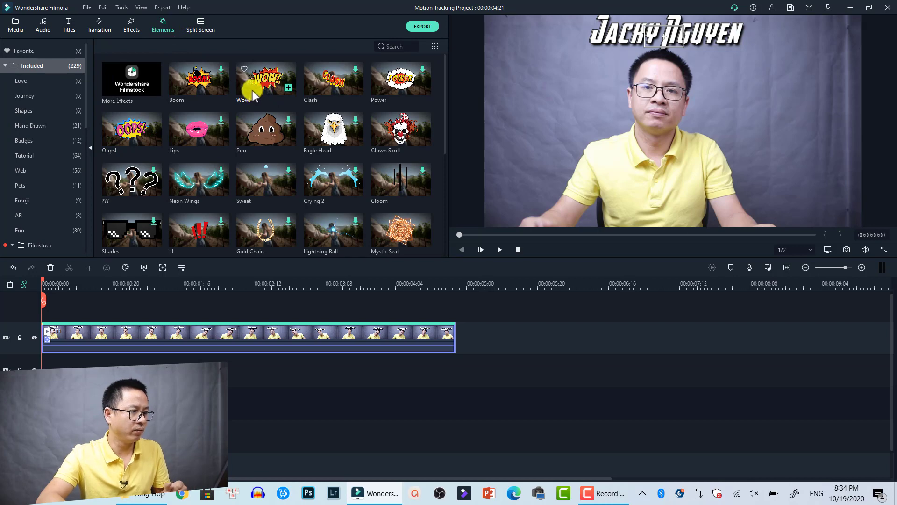
pyautogui.moveTo(252, 91); pyautogui.dragTo(394, 322)
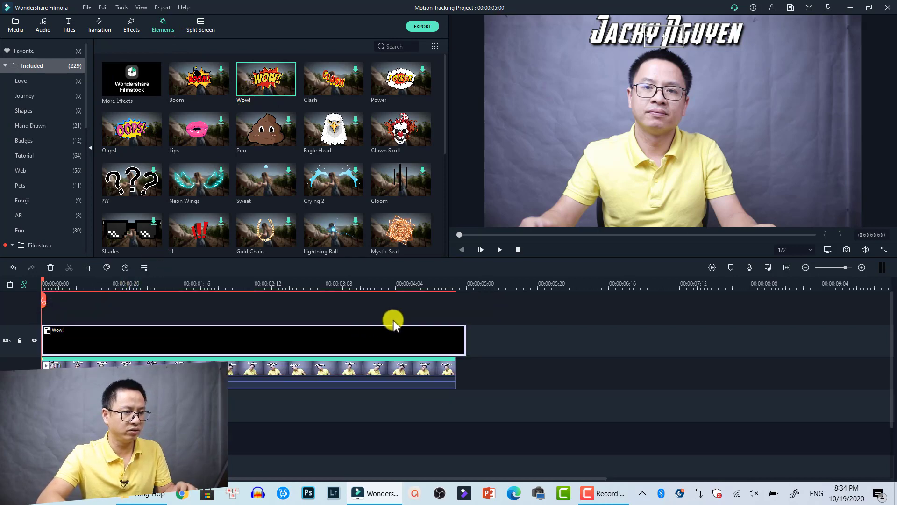
pyautogui.moveTo(465, 336); pyautogui.dragTo(457, 336)
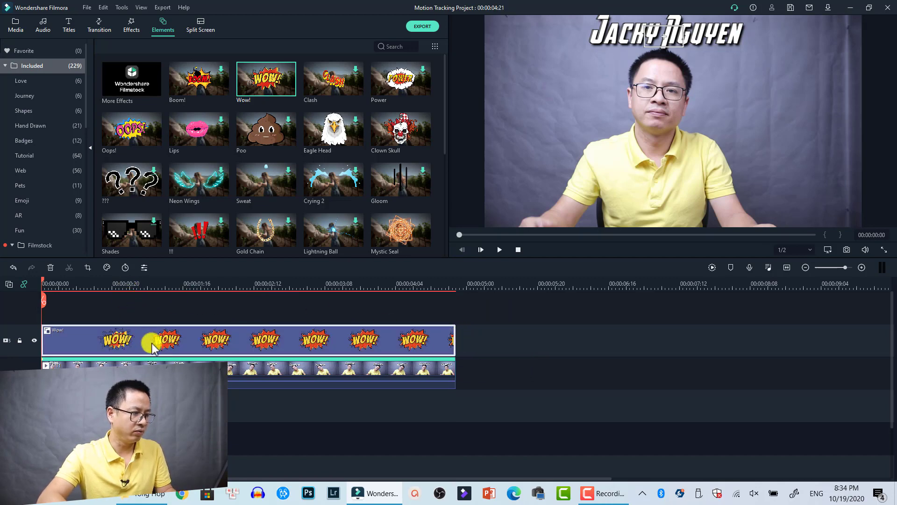
pyautogui.doubleClick(114, 299)
# - At 00:00:00:20, shrink the WOW! sticker and position it just left of the man's head
pyautogui.click(113, 288)
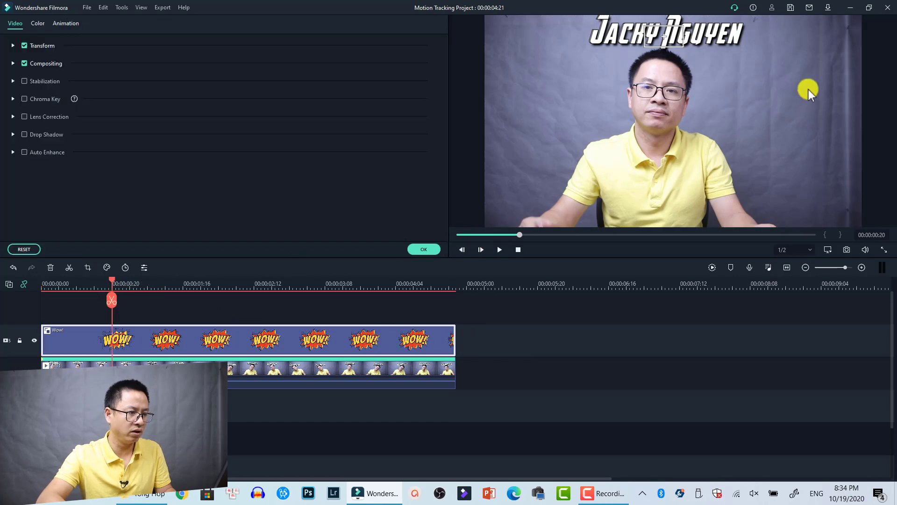
pyautogui.click(693, 115)
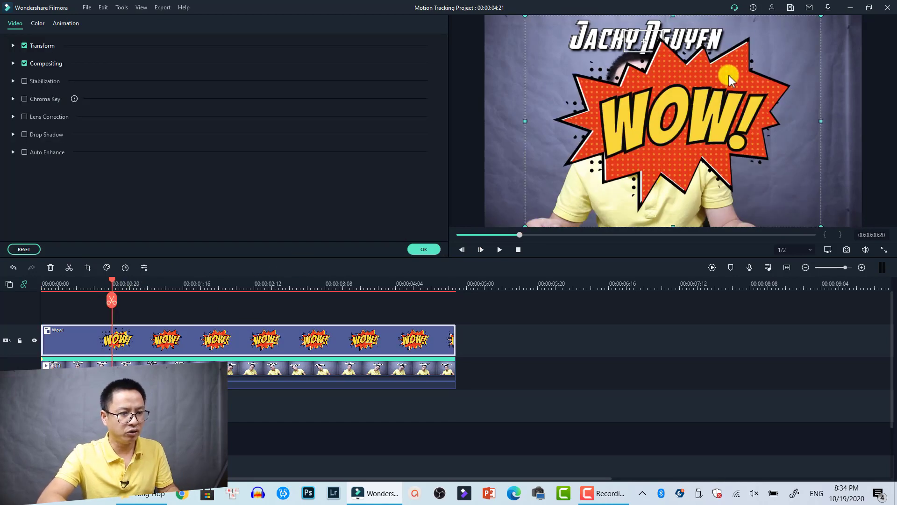
pyautogui.moveTo(816, 22); pyautogui.dragTo(676, 122)
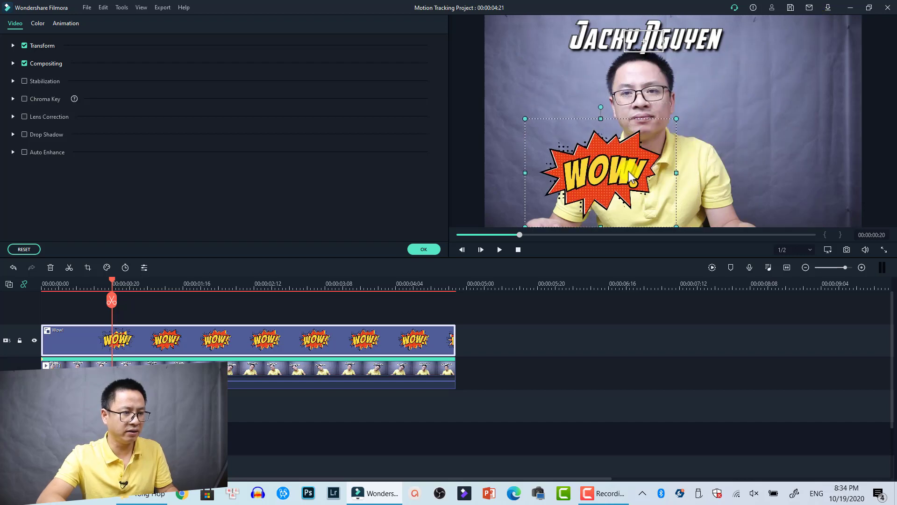
pyautogui.moveTo(630, 176); pyautogui.dragTo(569, 123)
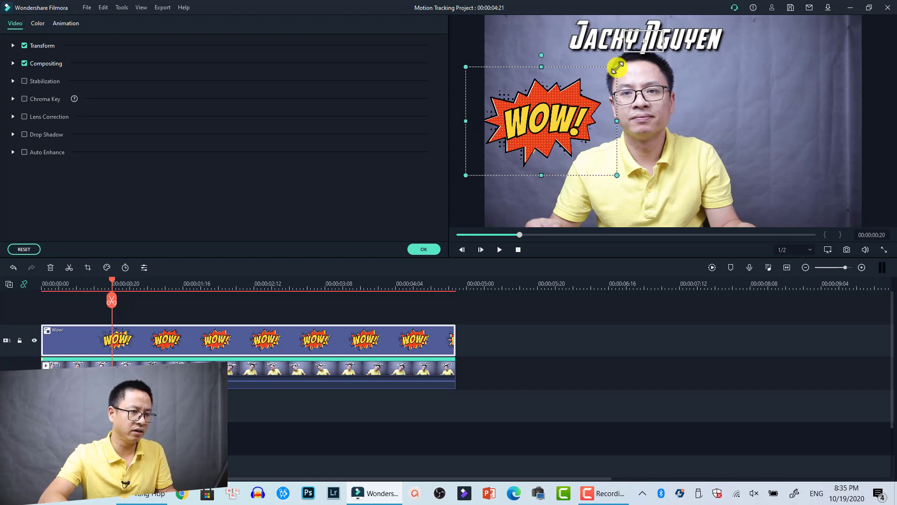
pyautogui.moveTo(617, 66); pyautogui.dragTo(579, 94)
pyautogui.moveTo(543, 125); pyautogui.dragTo(553, 122)
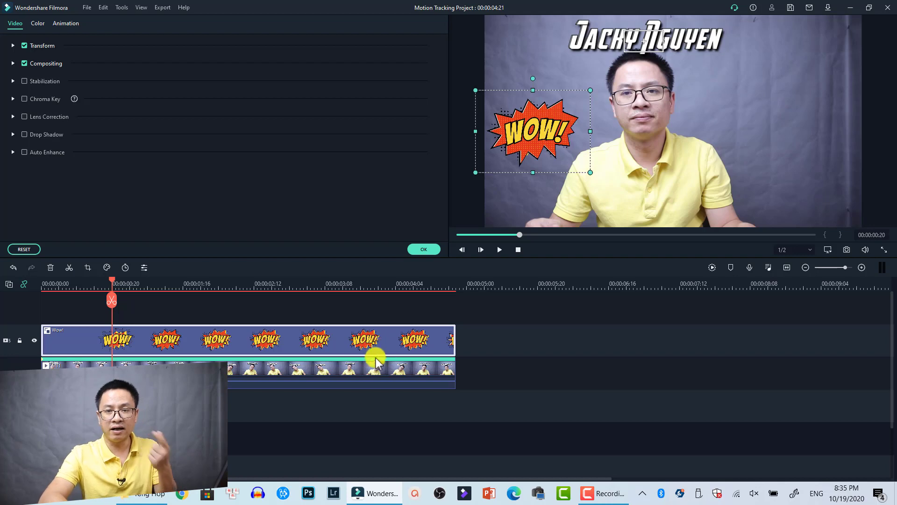
# - Attach the Wow! sticker to MT1's motion track and play from the start to verify
pyautogui.click(291, 371)
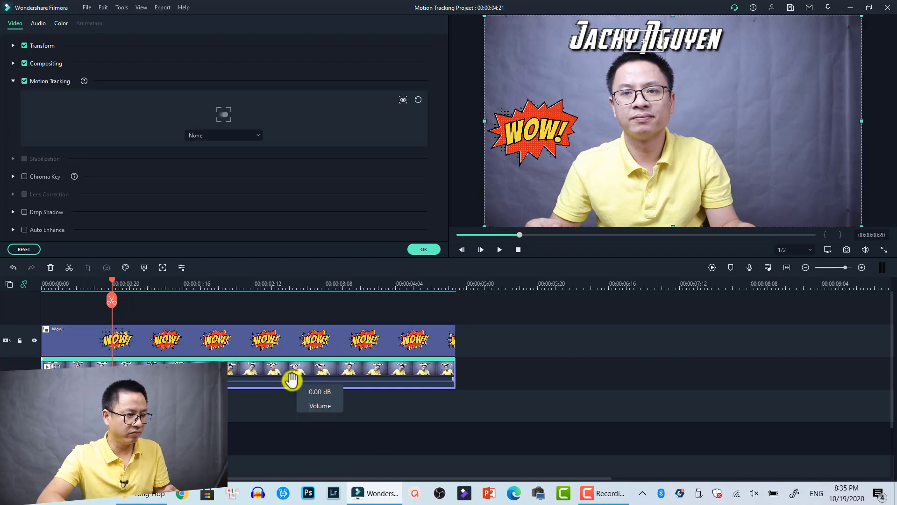
pyautogui.click(237, 137)
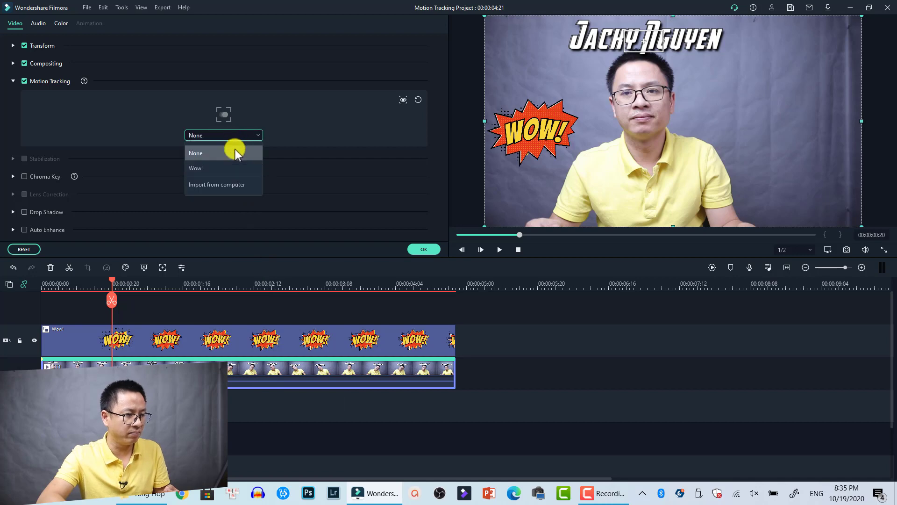
pyautogui.click(201, 167)
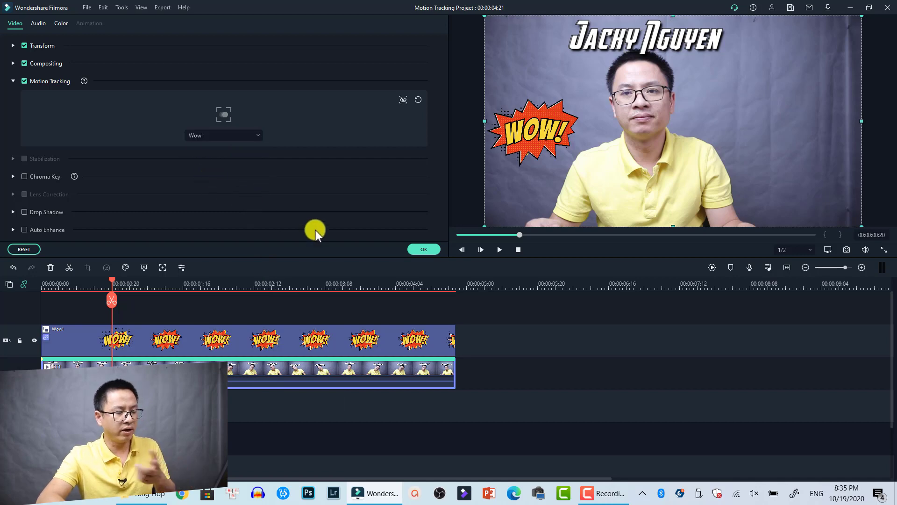
pyautogui.click(43, 283)
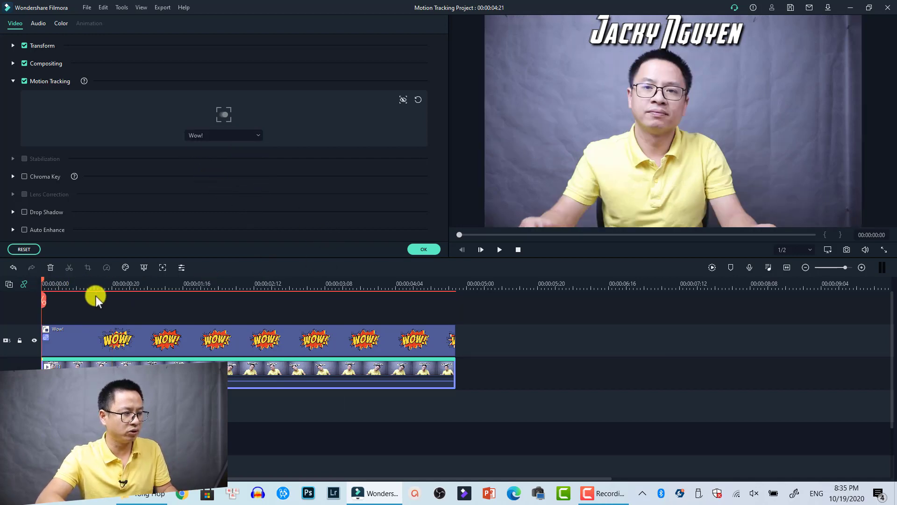
pyautogui.press('space')
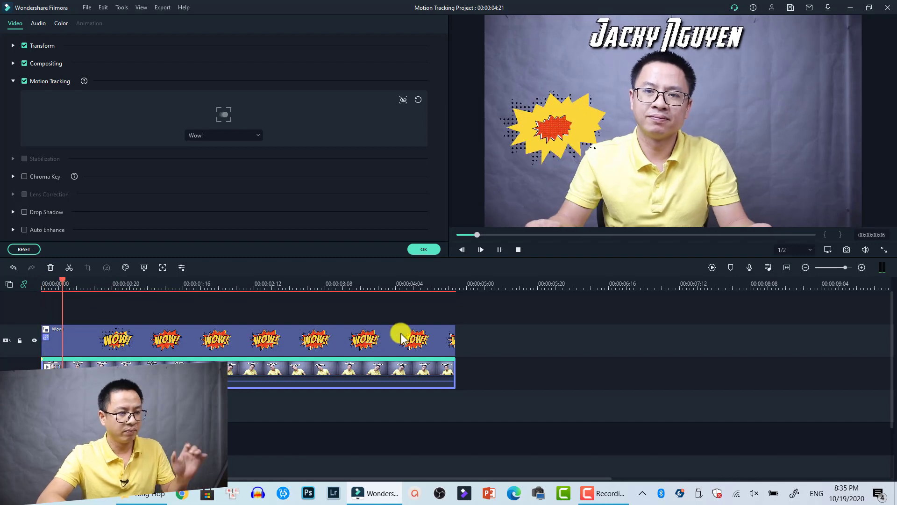